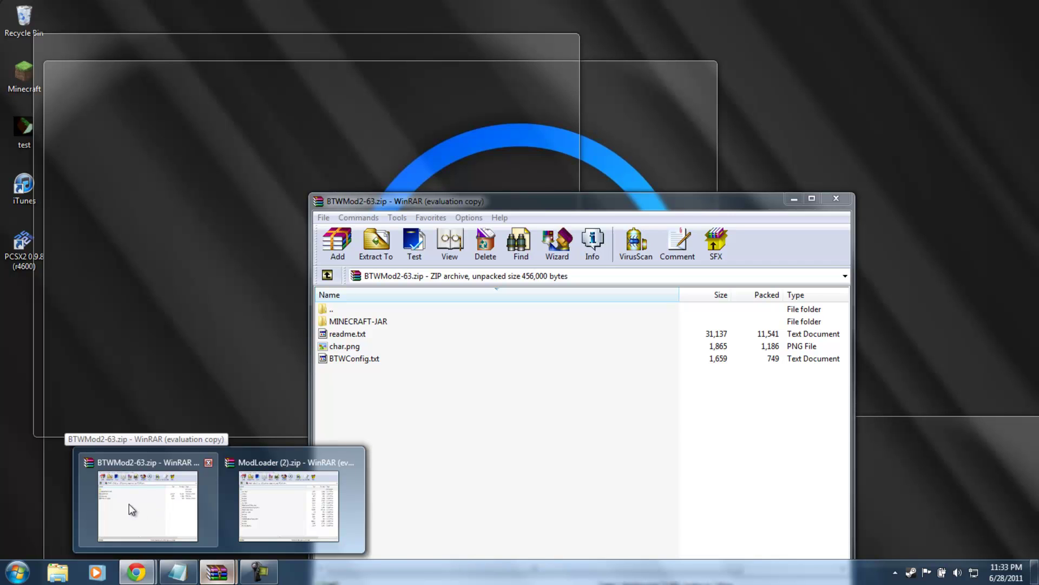
- Open minecraft.jar from %appdata%\.minecraft\bin as an archive in WinRAR
key("super")
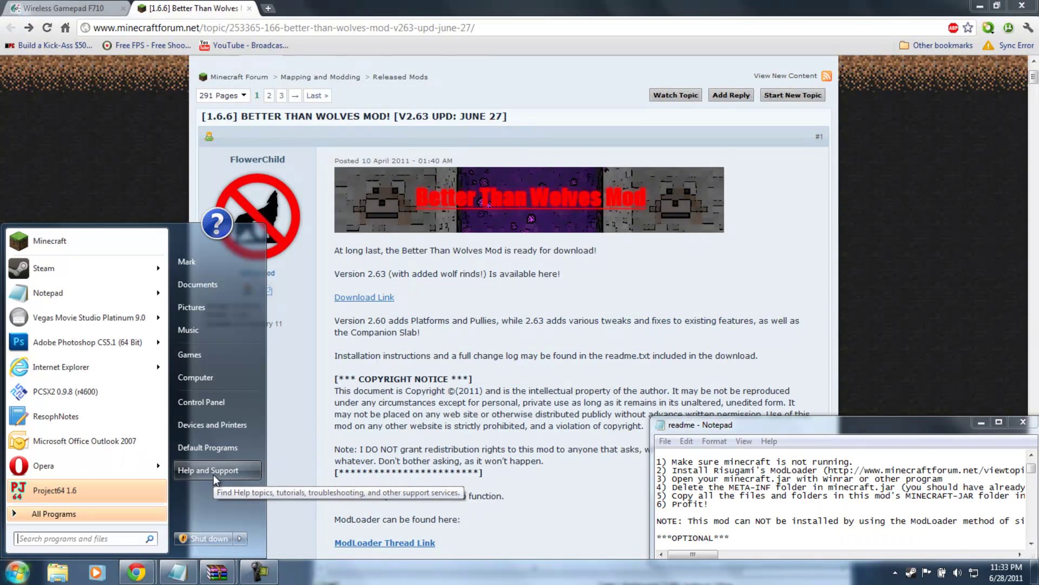
type("D")
key("BackSpace")
key("BackSpace")
key("BackSpace")
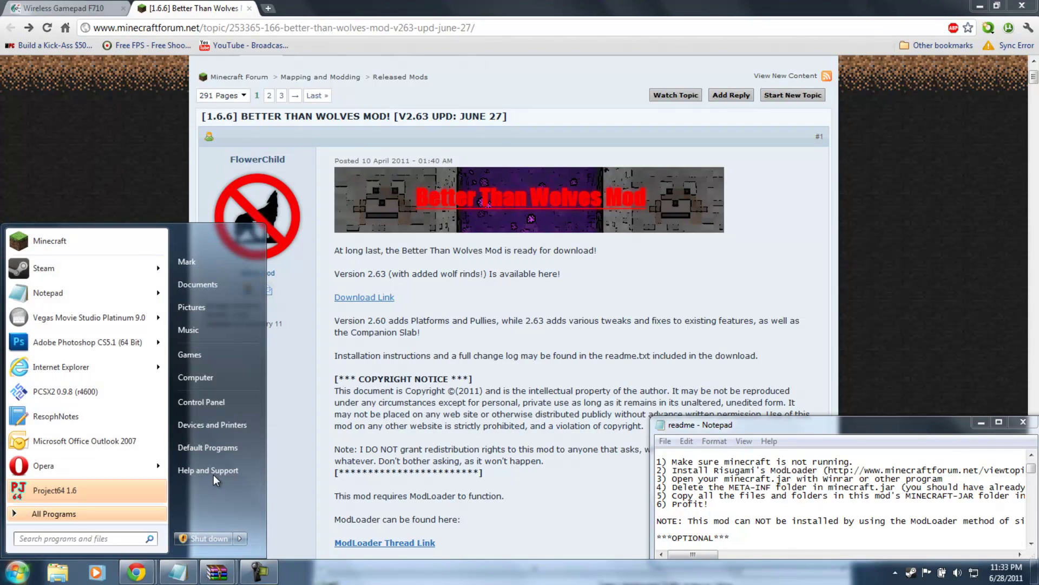
type("%appdata%")
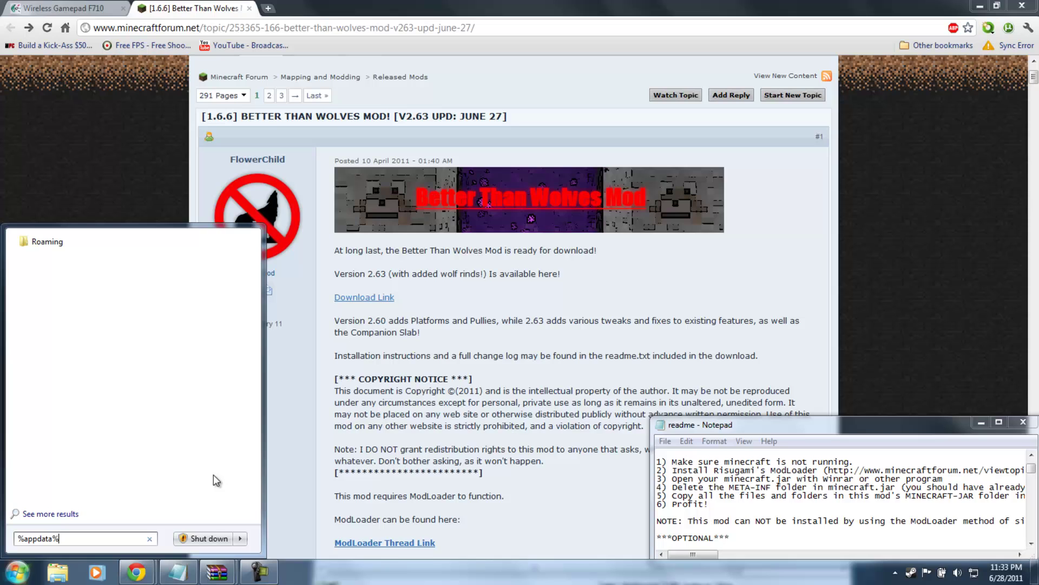
key("Return")
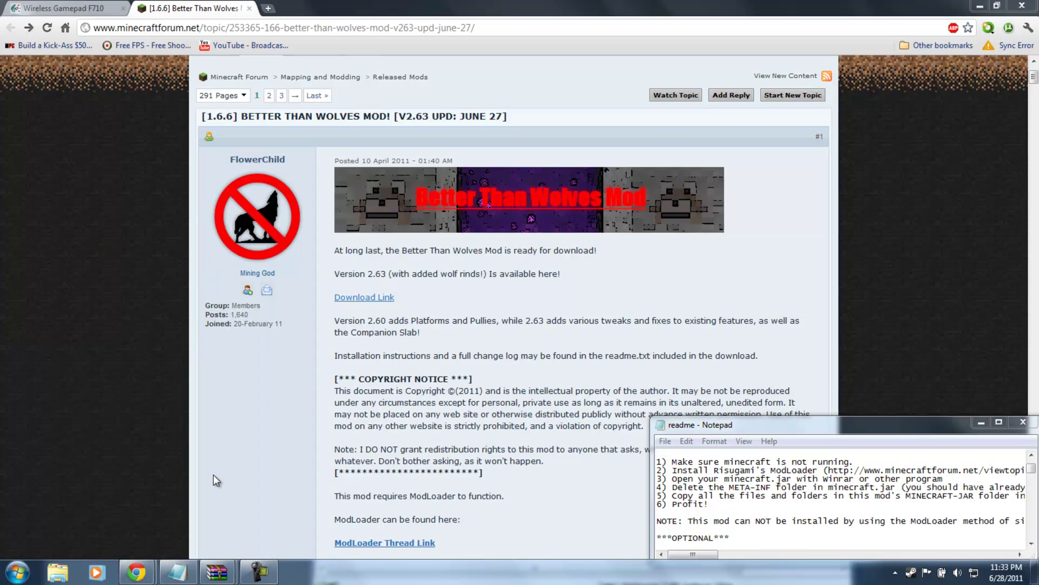
left_click(568, 136)
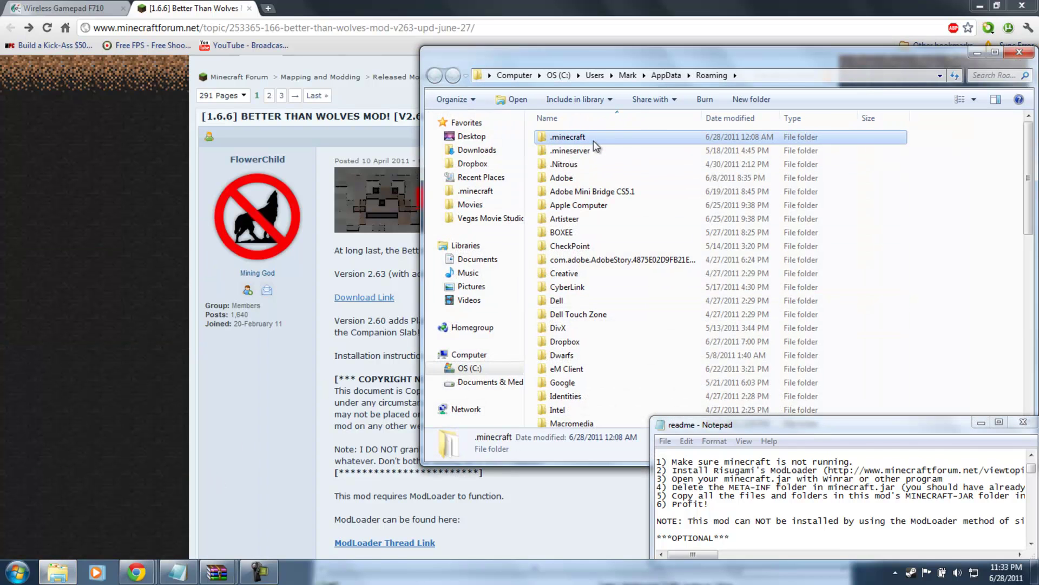
double_click(568, 136)
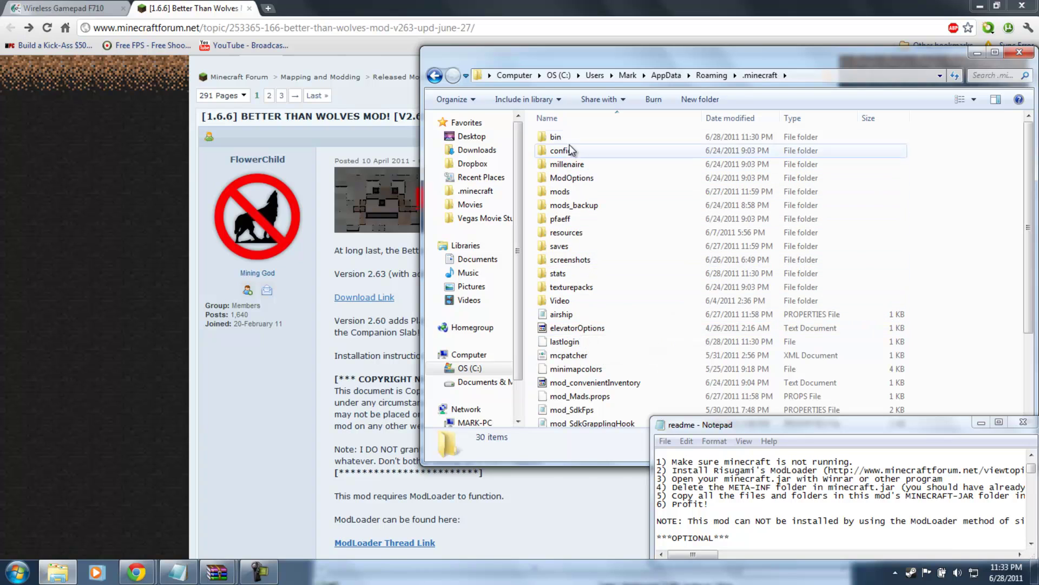
double_click(555, 137)
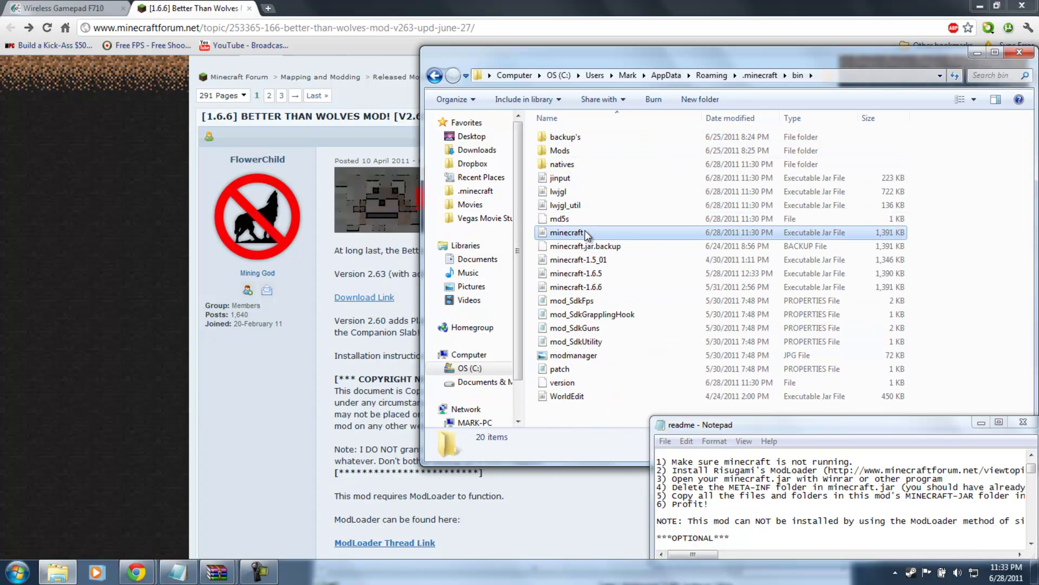
right_click(585, 235)
mouse_move(626, 267)
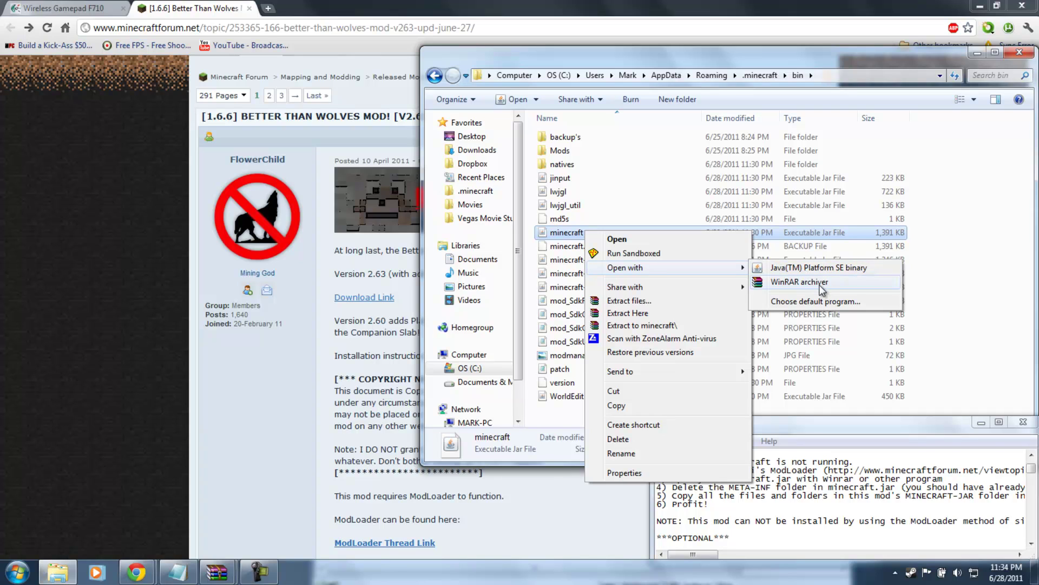
left_click(800, 281)
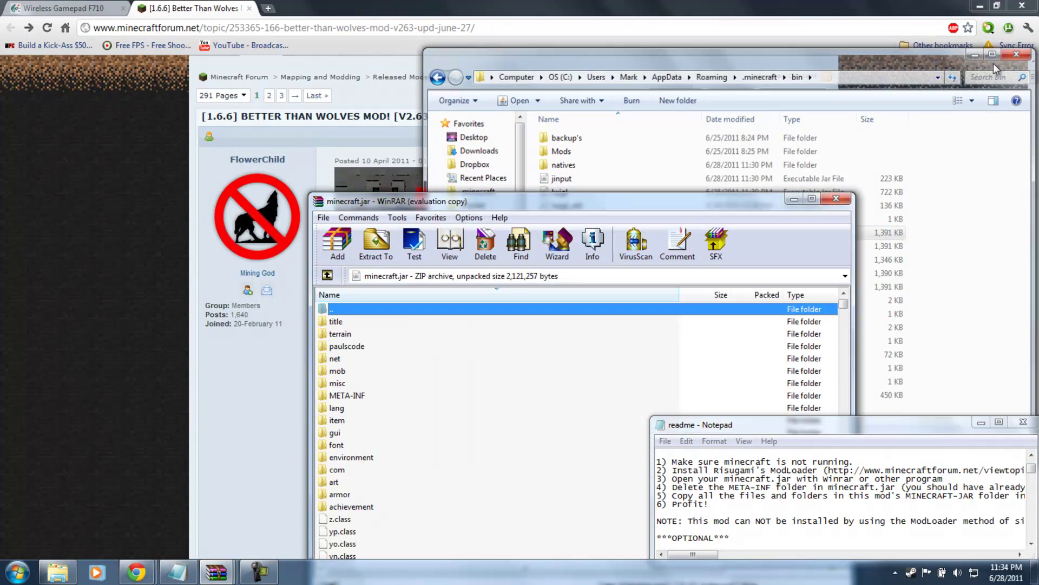
- Delete the META-INF folder from minecraft.jar
left_click(1015, 56)
left_click(653, 410)
left_click(376, 397)
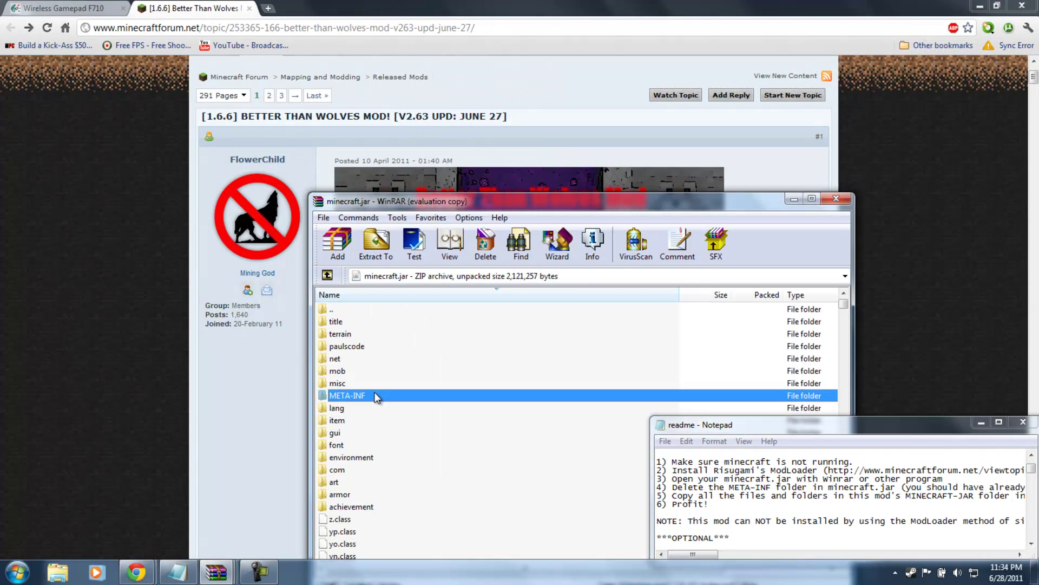
key("Delete")
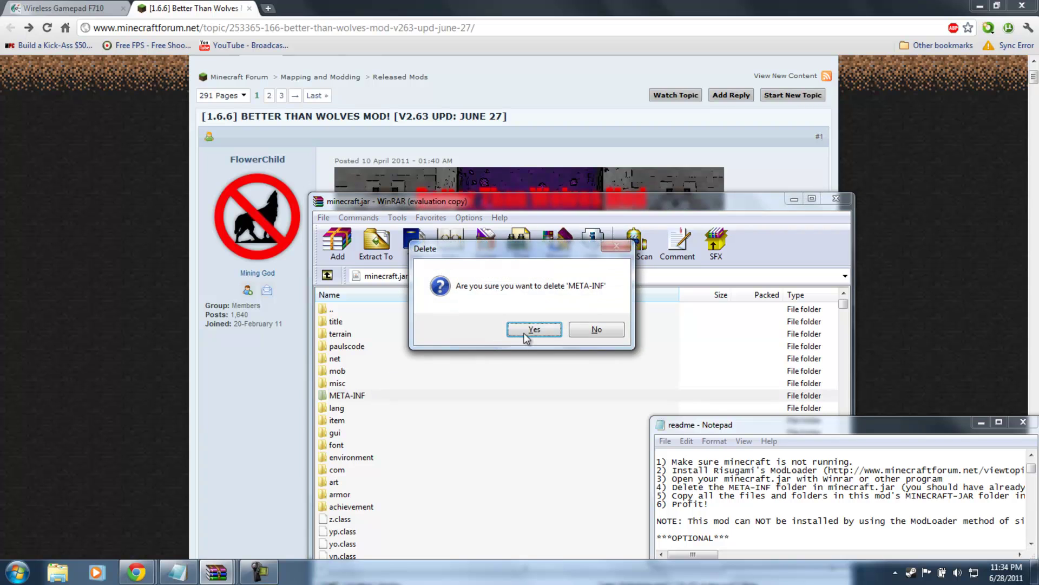
left_click(527, 333)
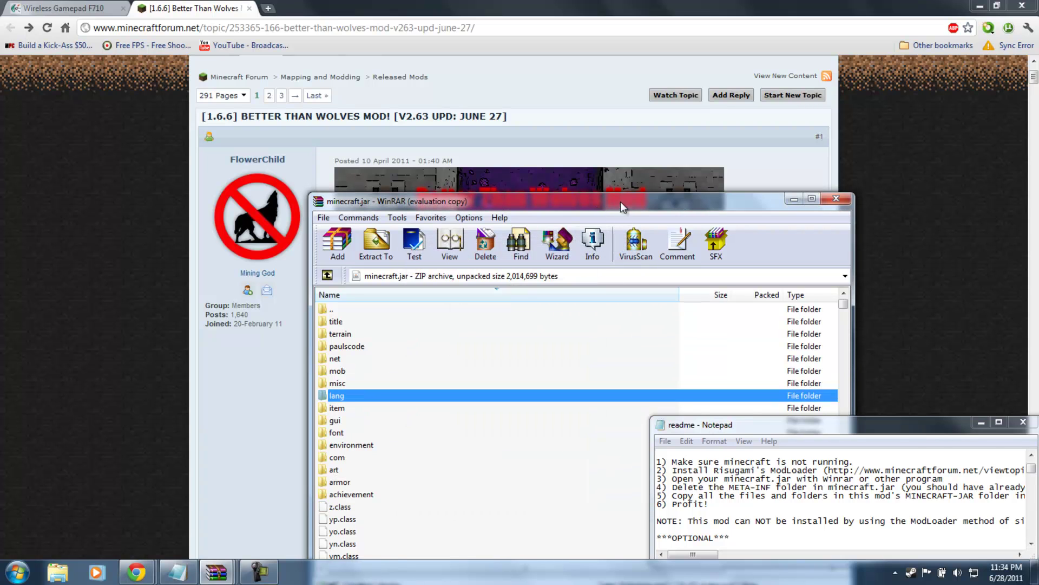
- Add all ModLoader class files into minecraft.jar
left_click_drag(622, 205, 743, 130)
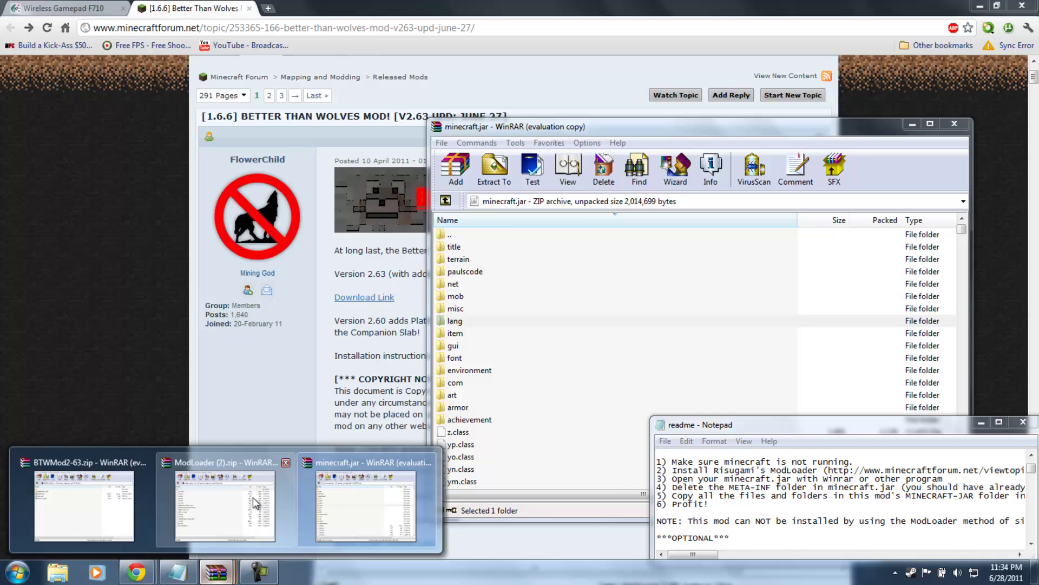
left_click(225, 504)
mouse_move(123, 388)
left_mouse_down()
mouse_move(86, 162)
mouse_move(486, 363)
mouse_move(586, 475)
left_mouse_up()
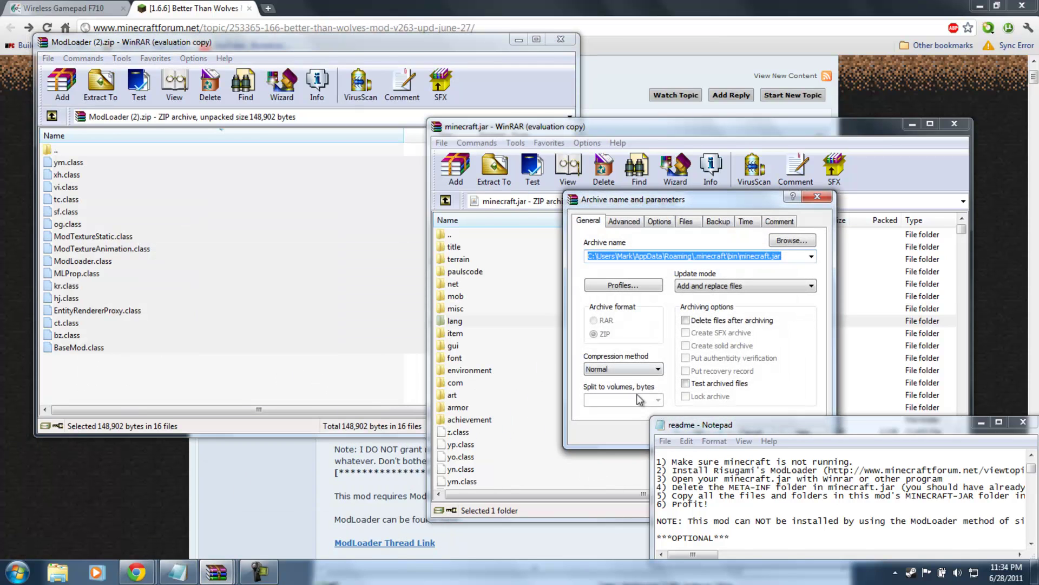
left_click_drag(684, 201, 632, 155)
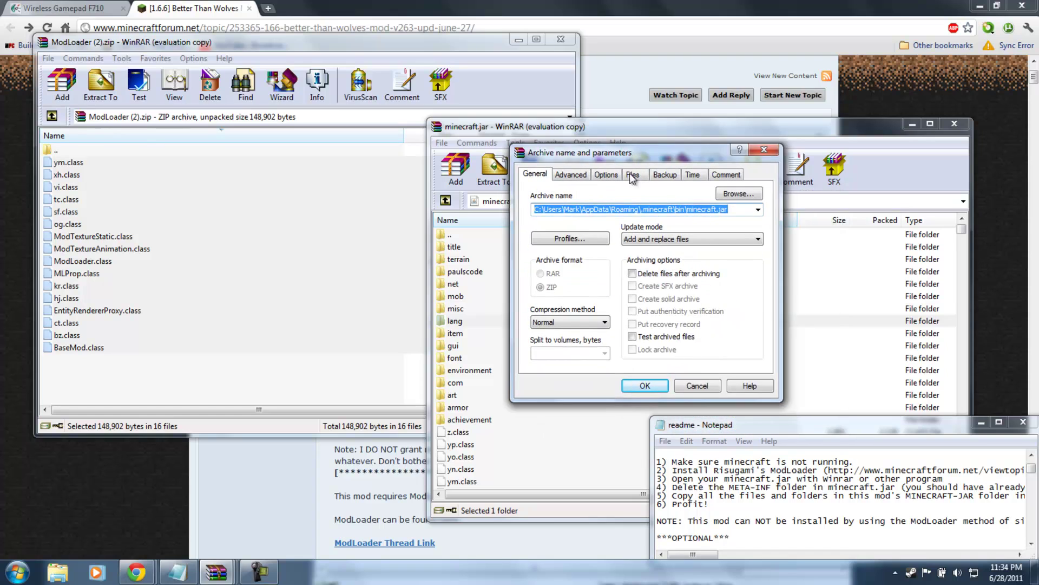
left_click(644, 387)
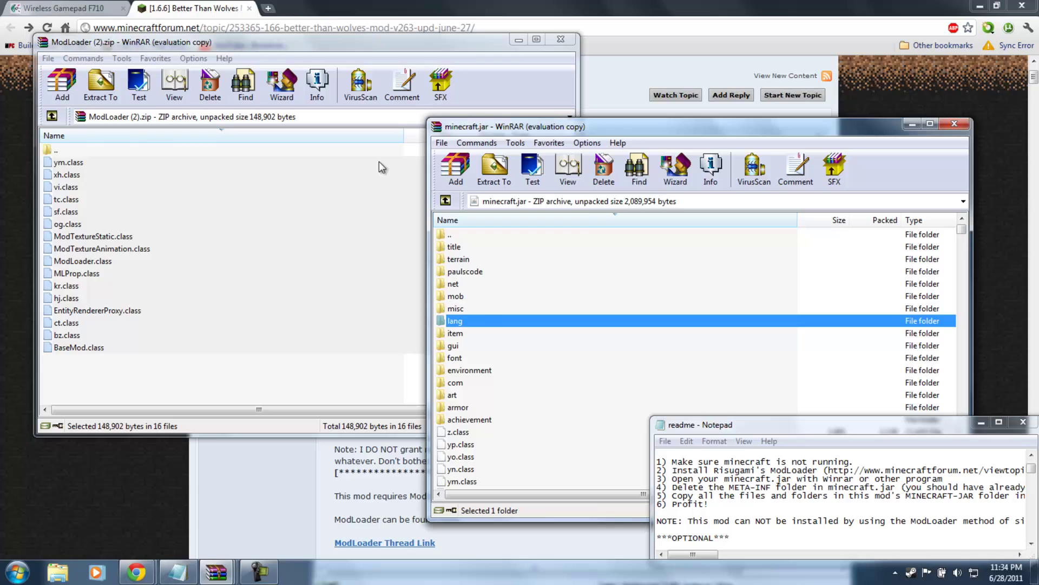
left_click(282, 201)
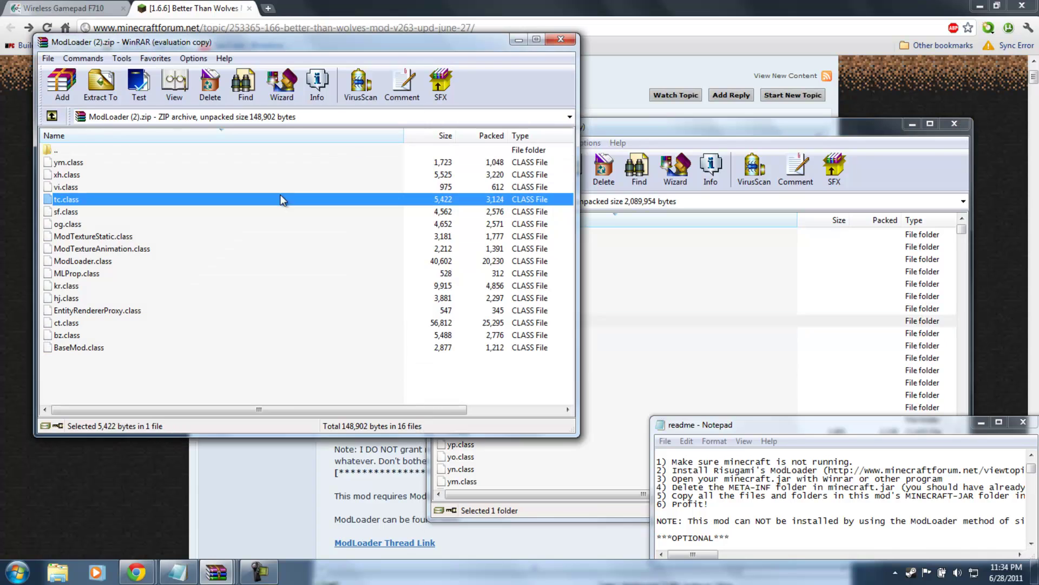
- Close the ModLoader archive and bring up the BTWMod2-63.zip archive
left_click(562, 42)
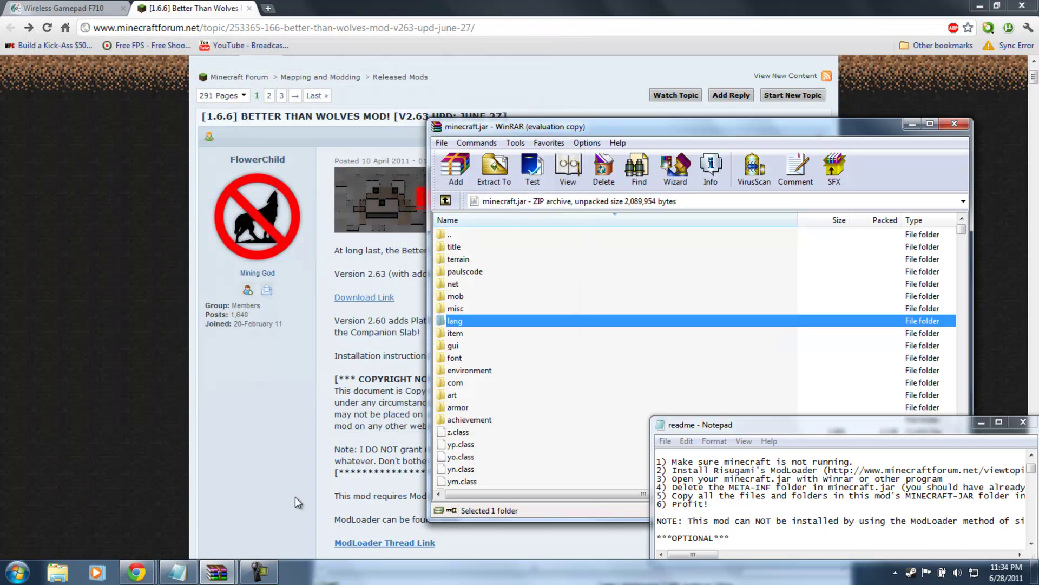
left_click(218, 573)
left_click(158, 510)
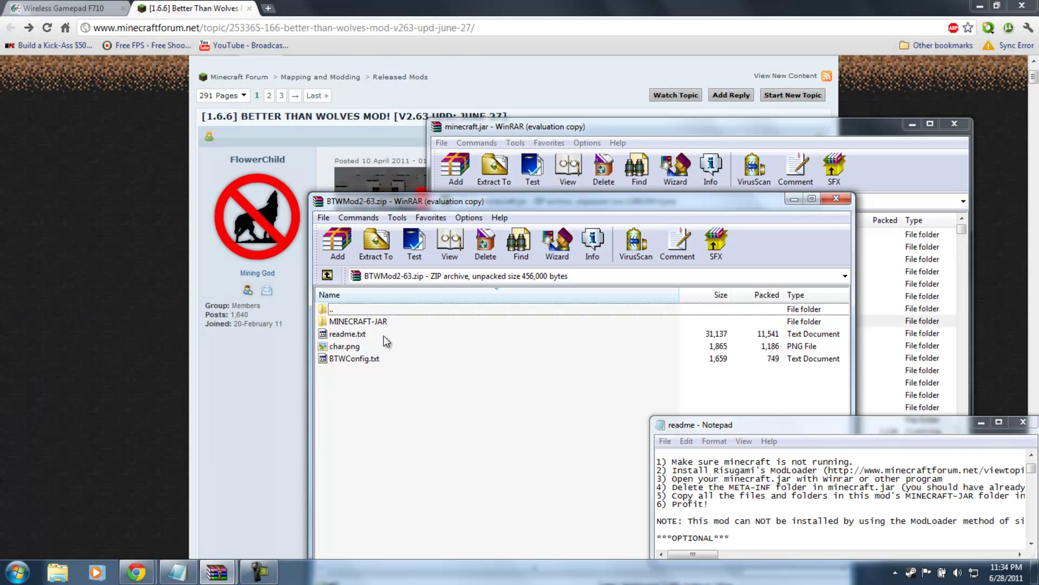
- Preview the char.png skin, then browse the MINECRAFT-JAR class files such as lo.class
double_click(344, 346)
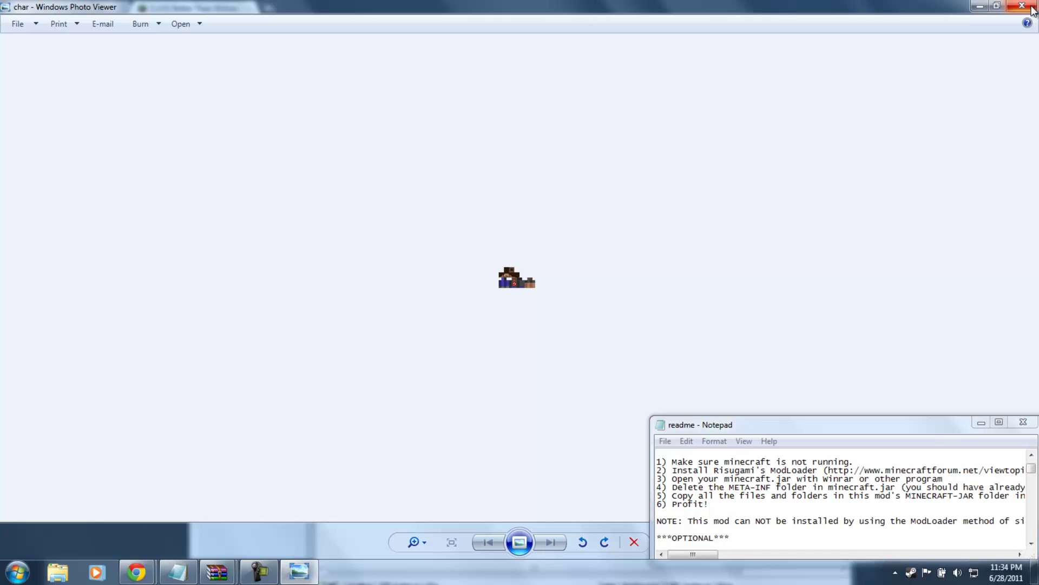
scroll(636, 281, "up", 2)
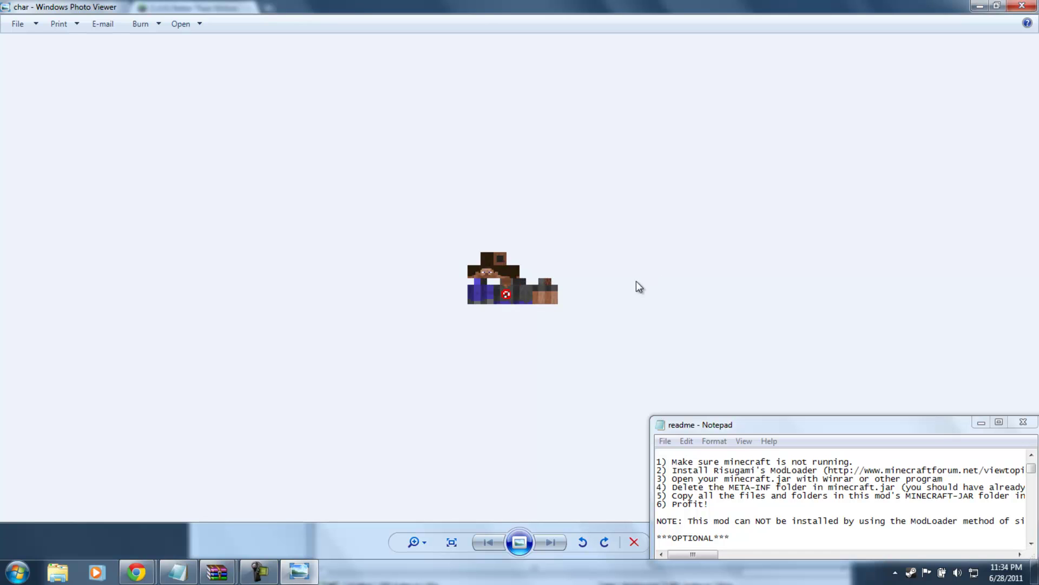
left_click(1022, 6)
scroll(372, 318, "up", 5)
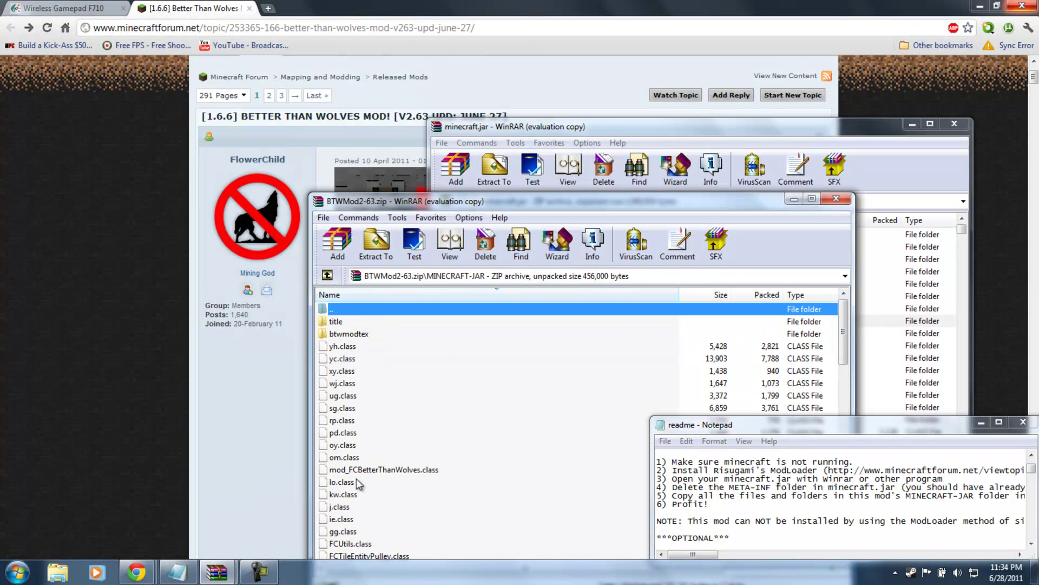
left_click(359, 484)
scroll(359, 483, "down", 5)
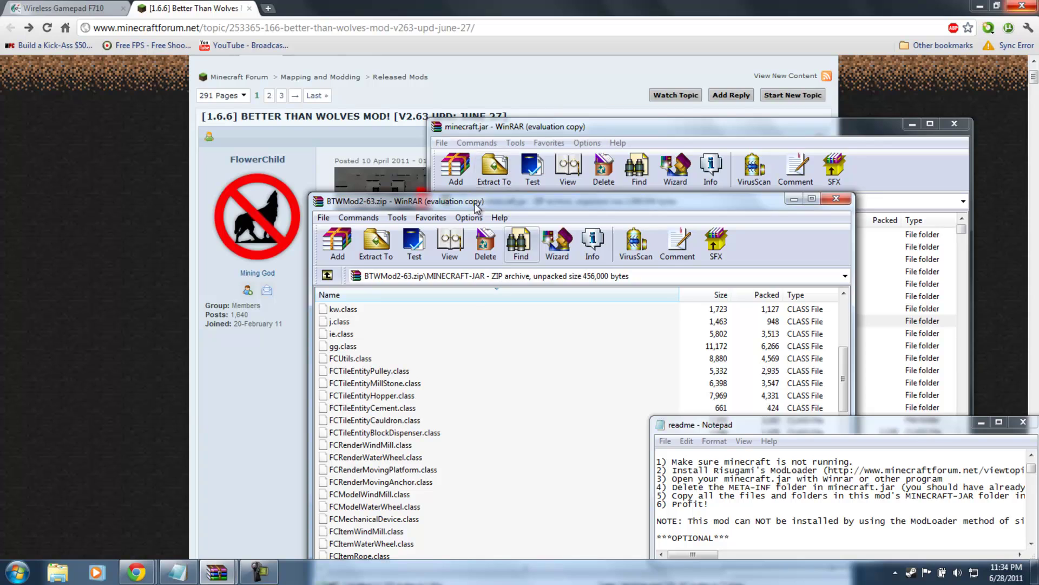
mouse_move(475, 203)
left_mouse_down()
mouse_move(27, 97)
mouse_move(236, 118)
left_mouse_up()
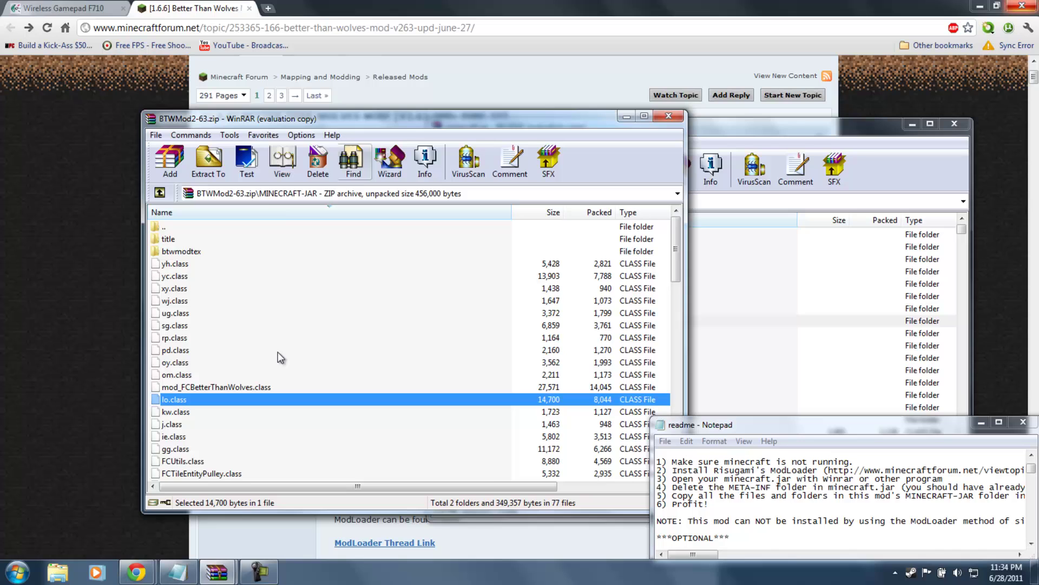
scroll(278, 357, "down", 10)
scroll(279, 373, "down", 5)
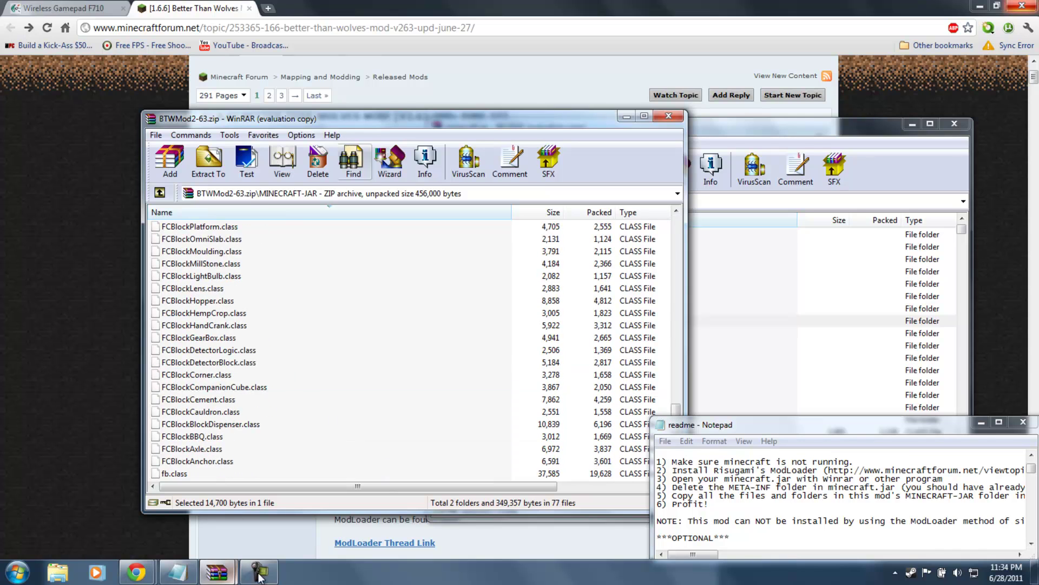
- Select every file in the mod's MINECRAFT-JAR folder
left_click(260, 574)
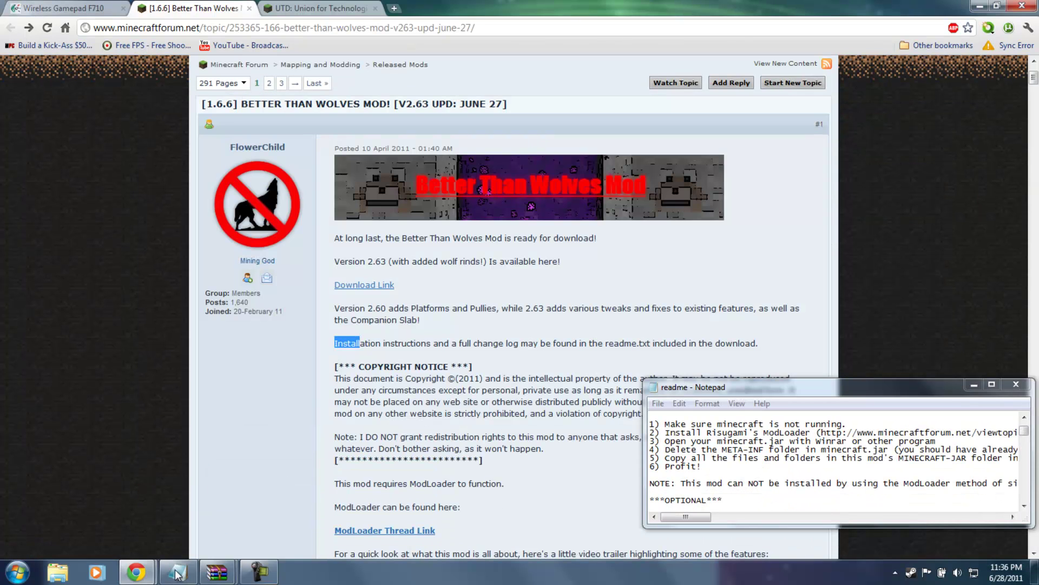
left_click(282, 484)
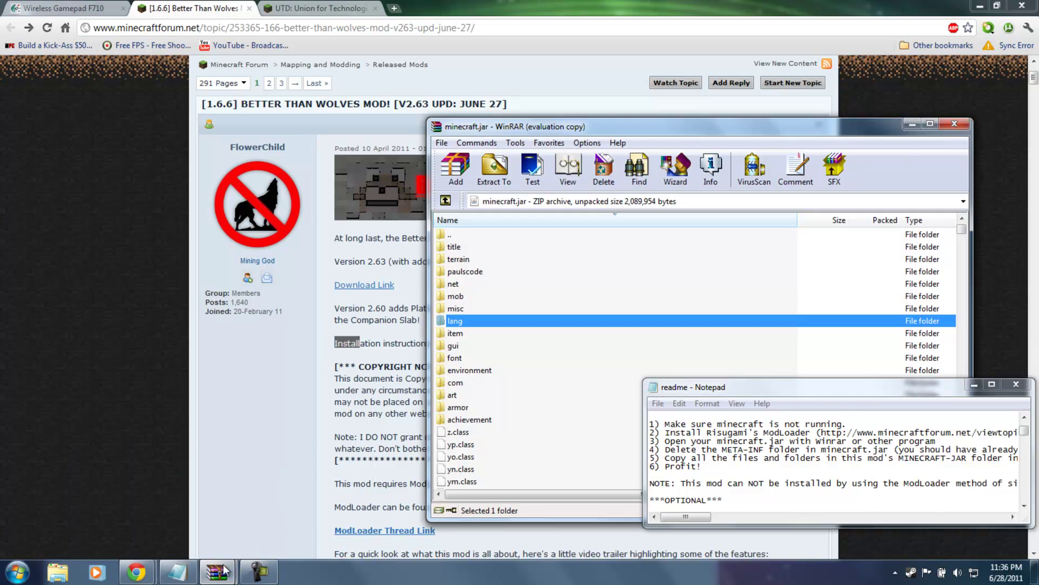
left_click(162, 492)
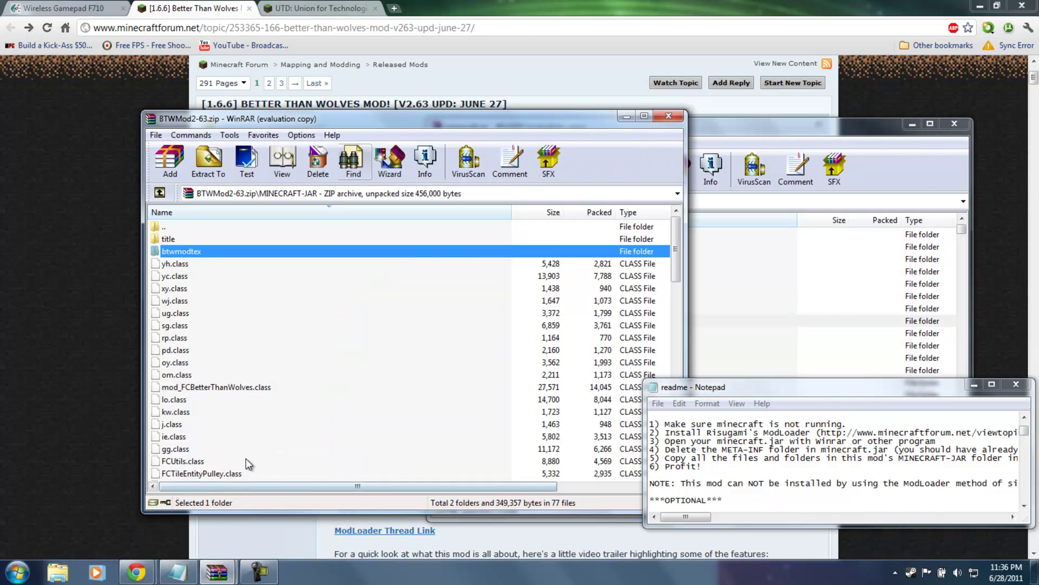
left_click(182, 239)
key("ctrl+a")
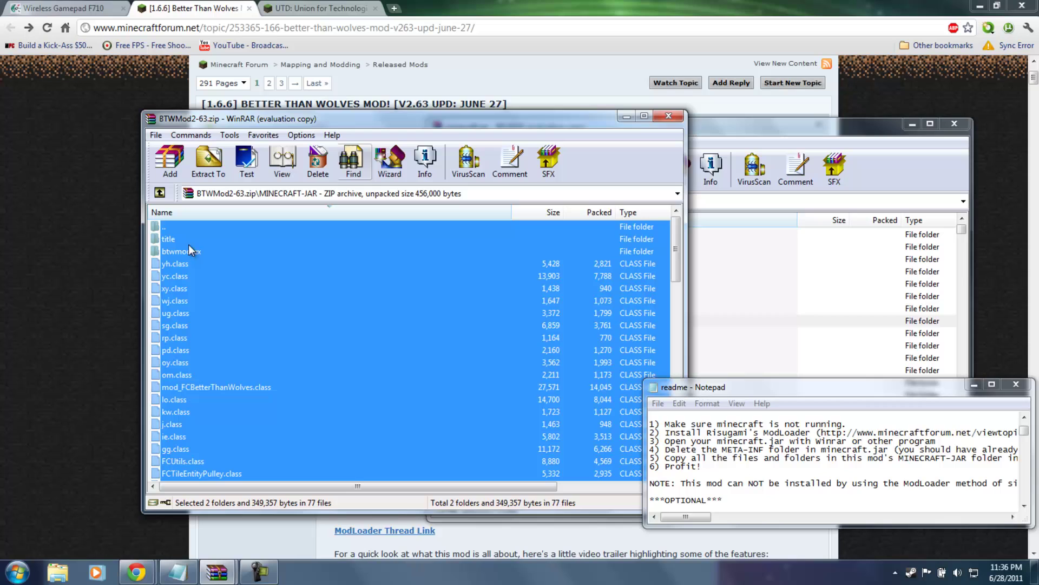
scroll(178, 350, "down", 5)
scroll(180, 373, "down", 5)
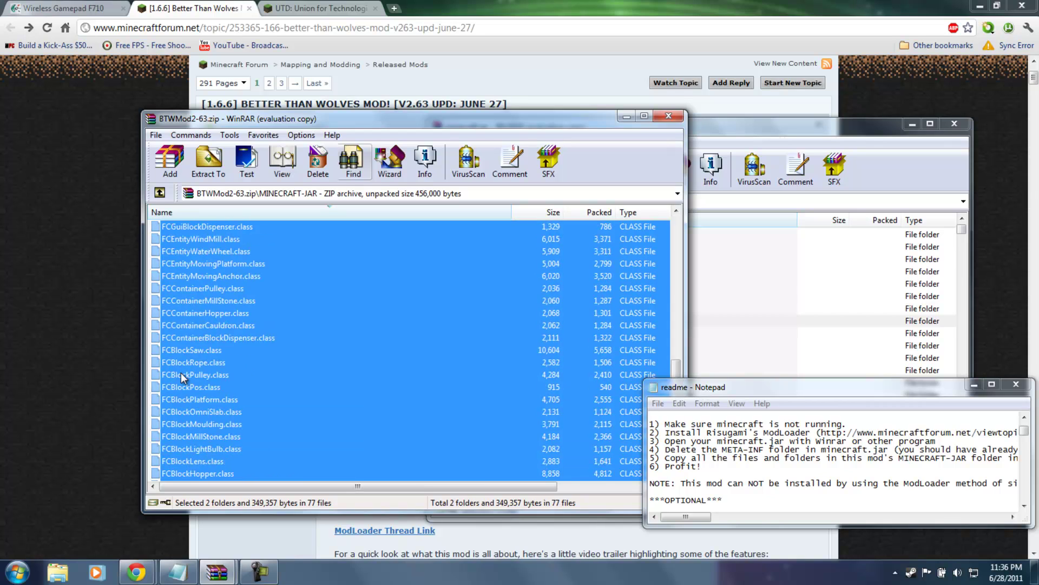
scroll(181, 372, "down", 5)
scroll(174, 430, "down", 3)
scroll(185, 398, "up", 5)
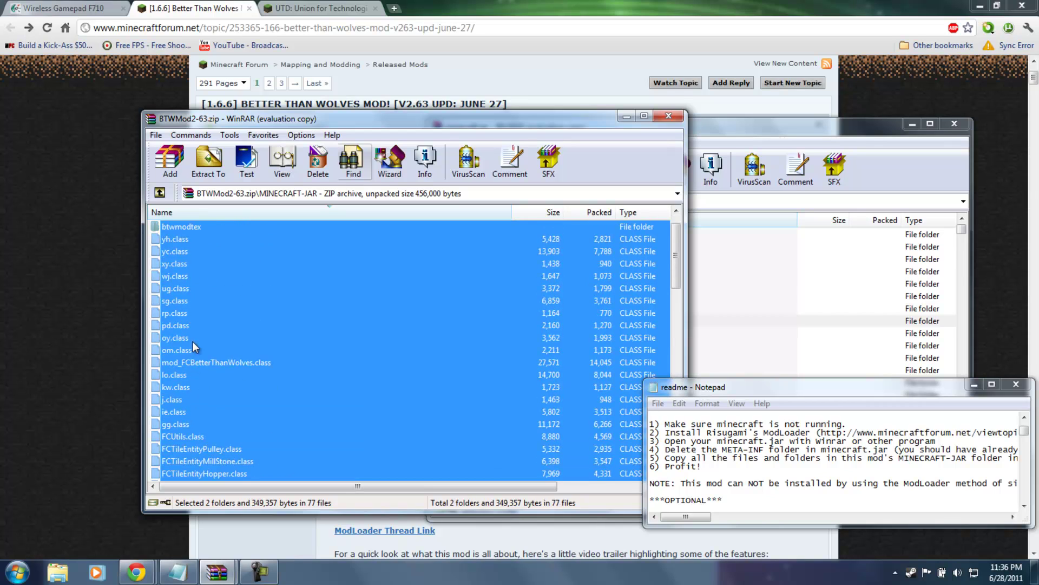
scroll(195, 349, "up", 5)
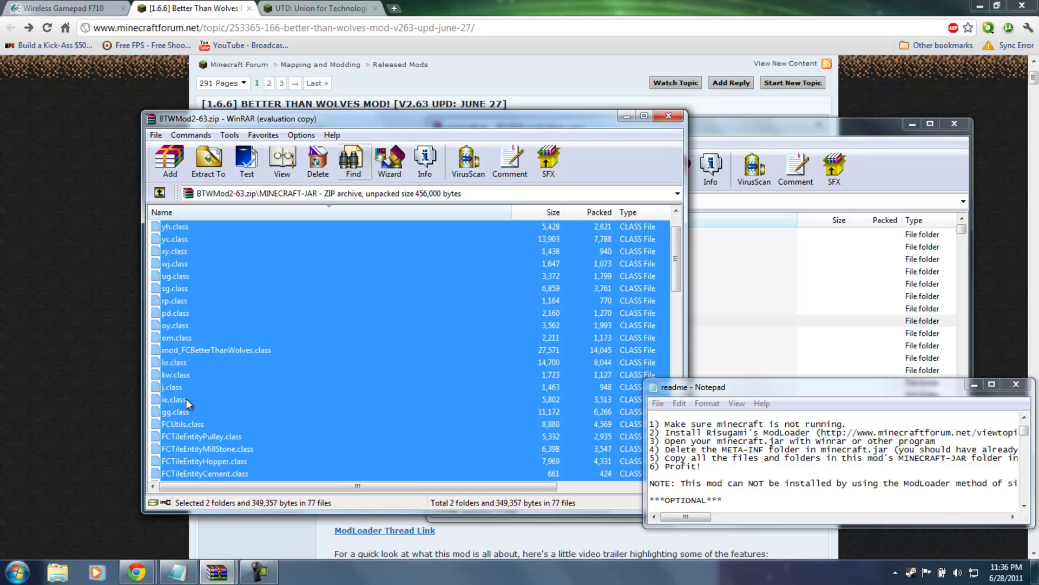
scroll(186, 398, "down", 3)
scroll(191, 409, "down", 5)
scroll(191, 412, "down", 5)
scroll(191, 412, "down", 2)
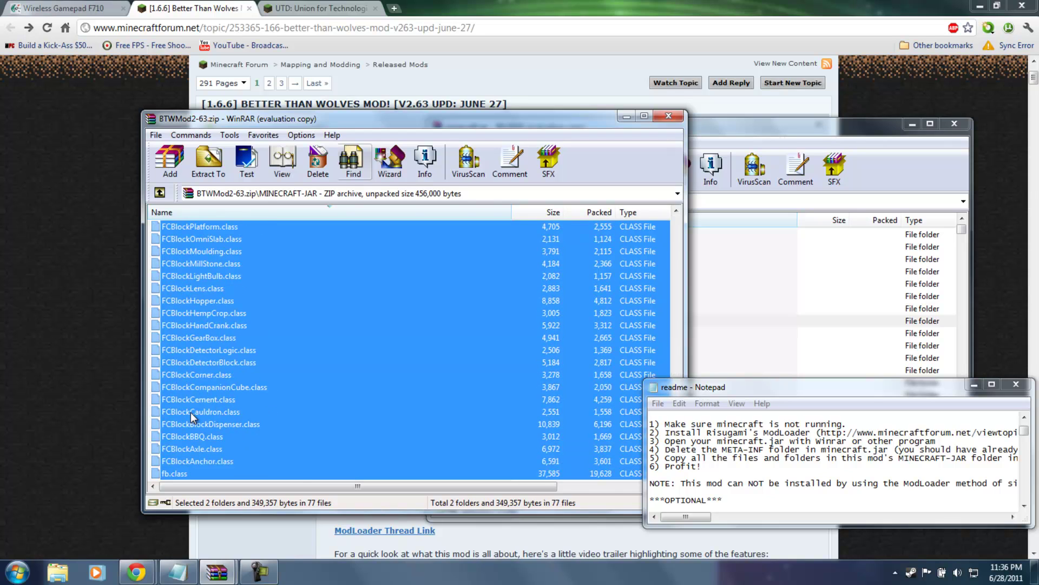
left_click(192, 412)
key("End")
scroll(187, 264, "up", 2)
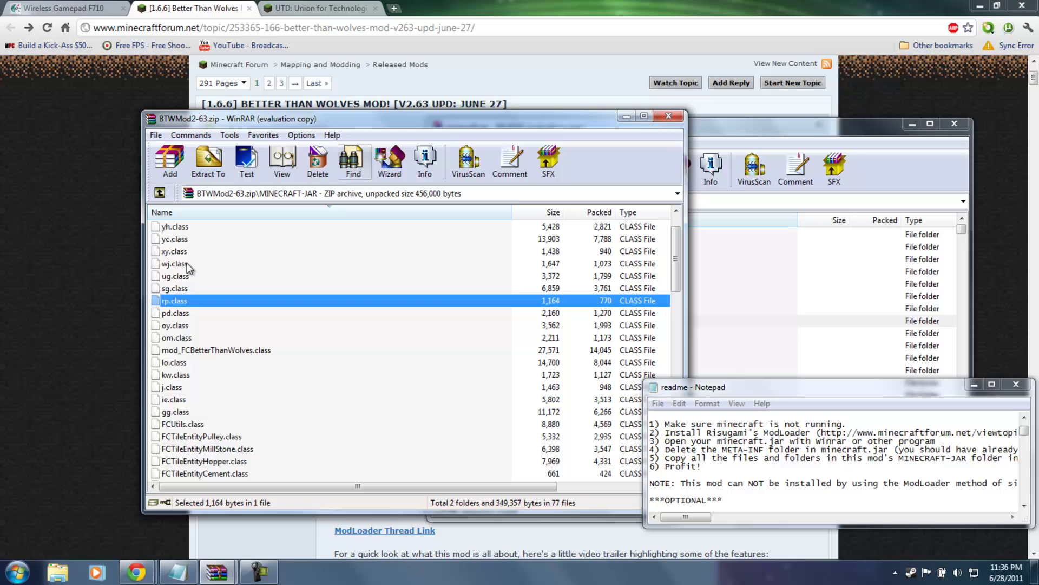
scroll(193, 322, "up", 1)
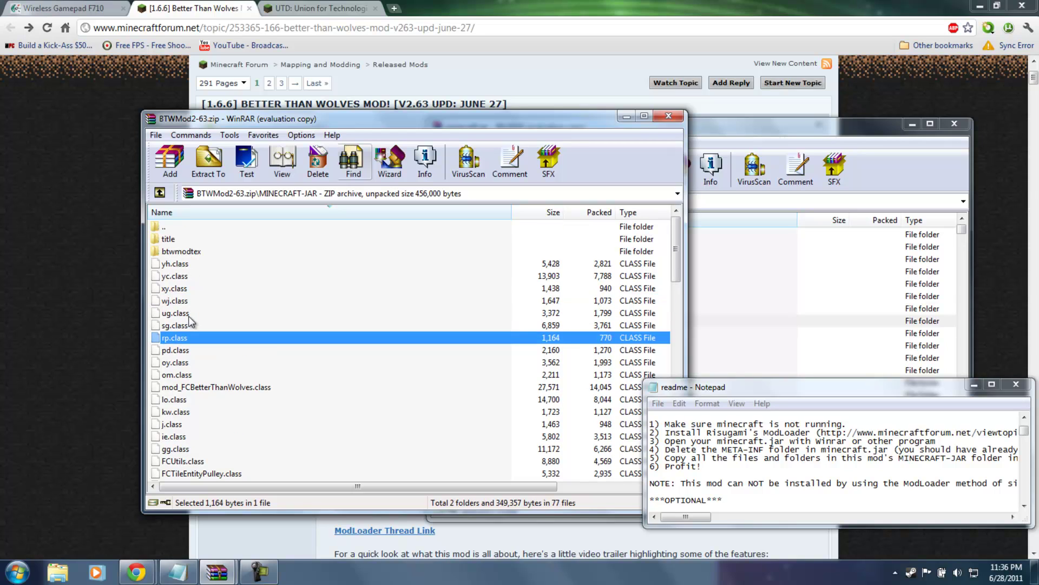
- Reopen MINECRAFT-JAR and select all its contents except the parent folder entry
left_click(193, 263)
double_click(179, 226)
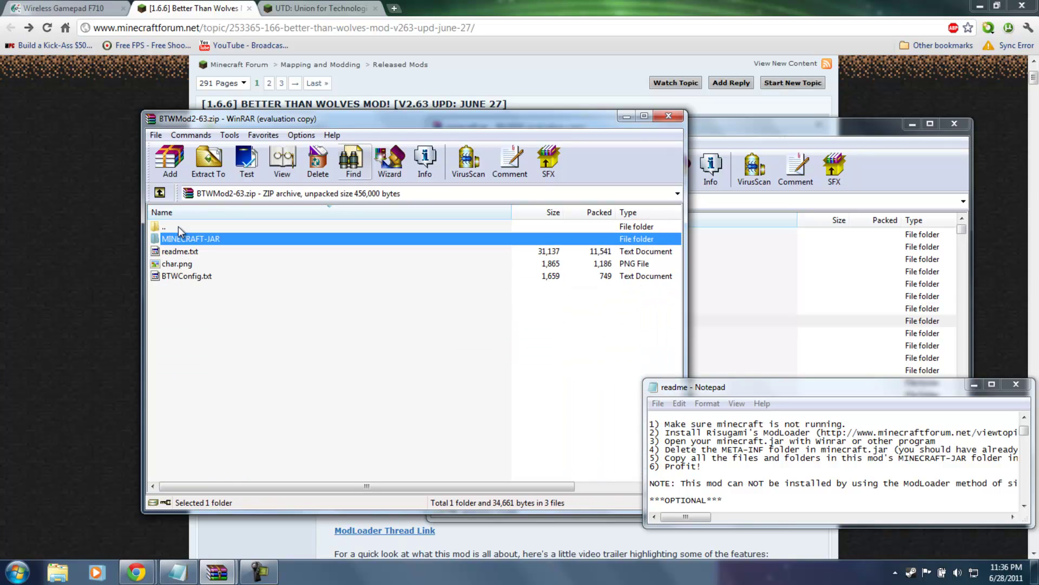
double_click(190, 239)
left_click(207, 312)
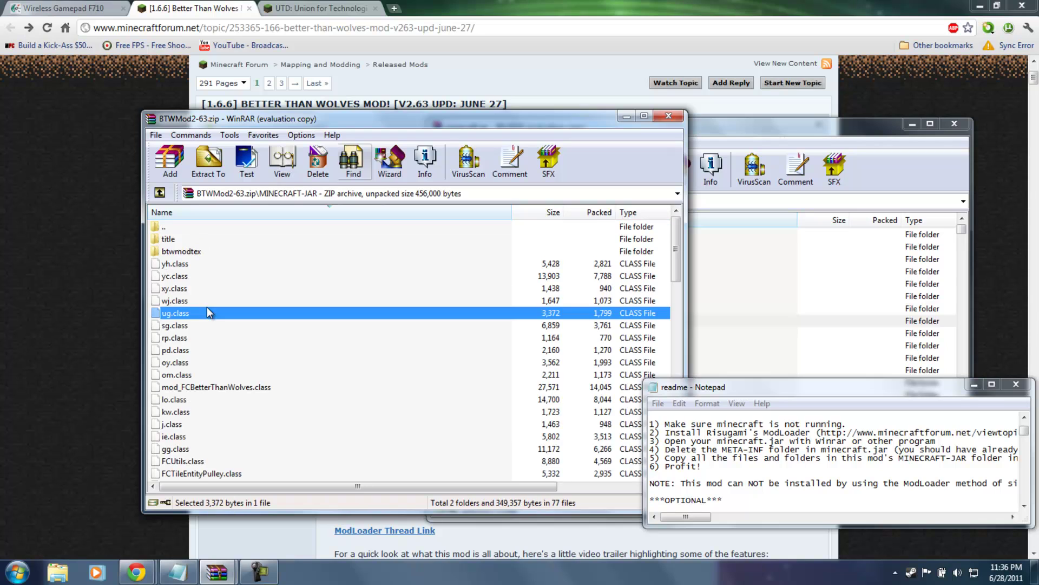
key("ctrl+a")
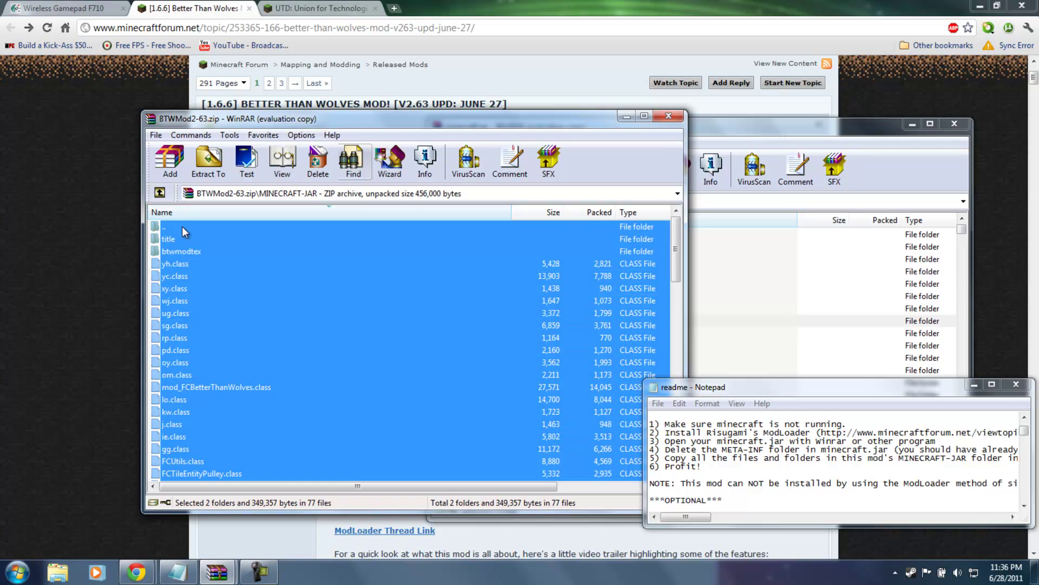
left_click(182, 227, "ctrl")
- Add the selected mod files to minecraft.jar and close both archives
left_click_drag(756, 347, 755, 347)
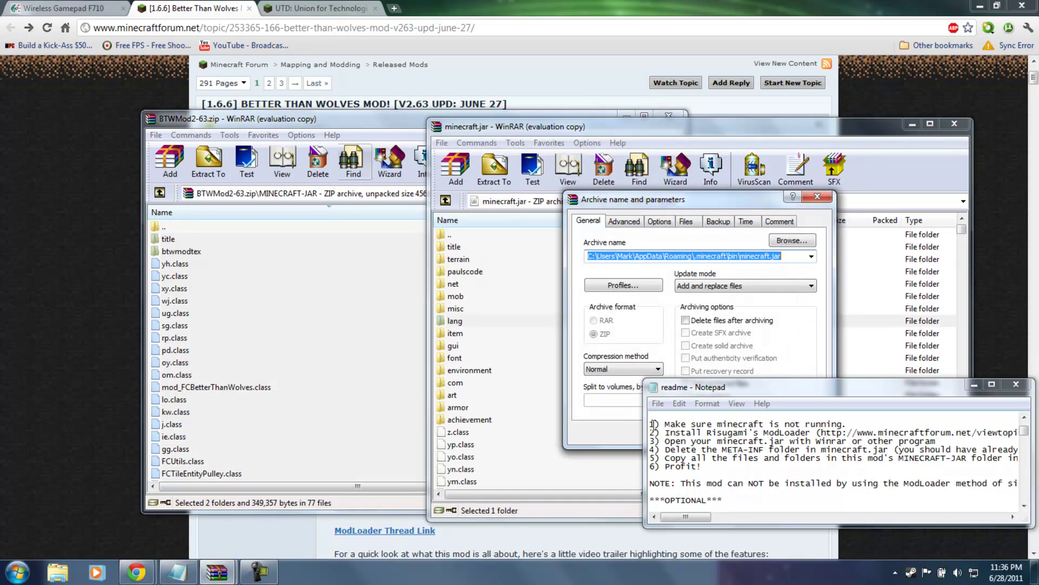
left_click_drag(690, 200, 517, 165)
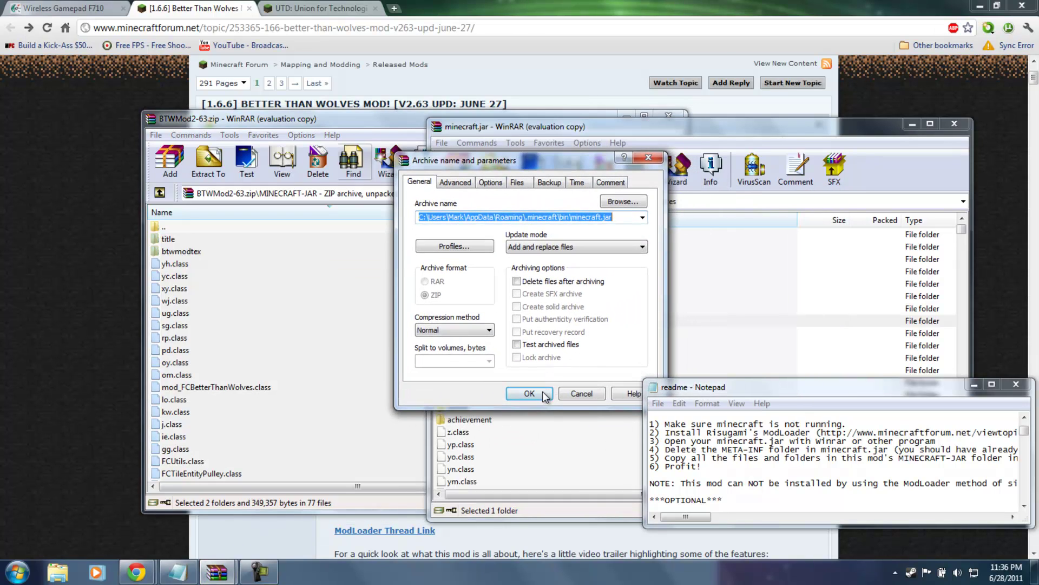
left_click(530, 394)
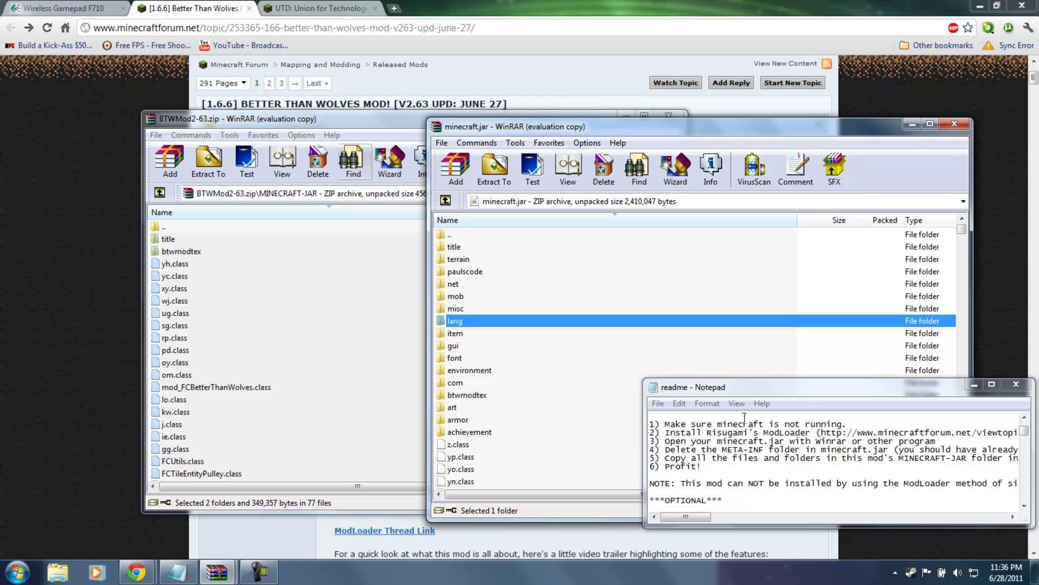
left_click(610, 443)
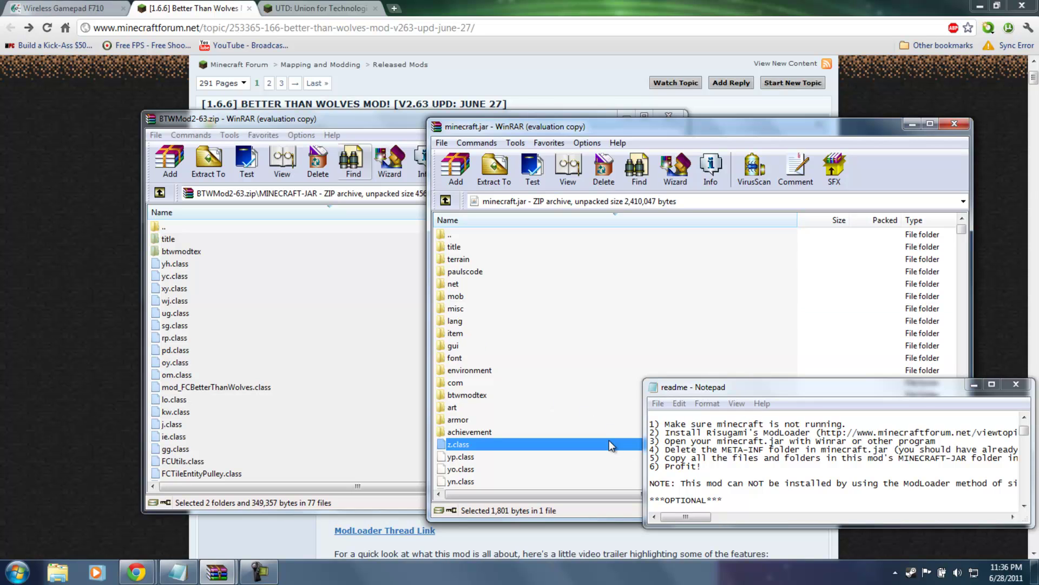
left_click(965, 127)
left_click(669, 119)
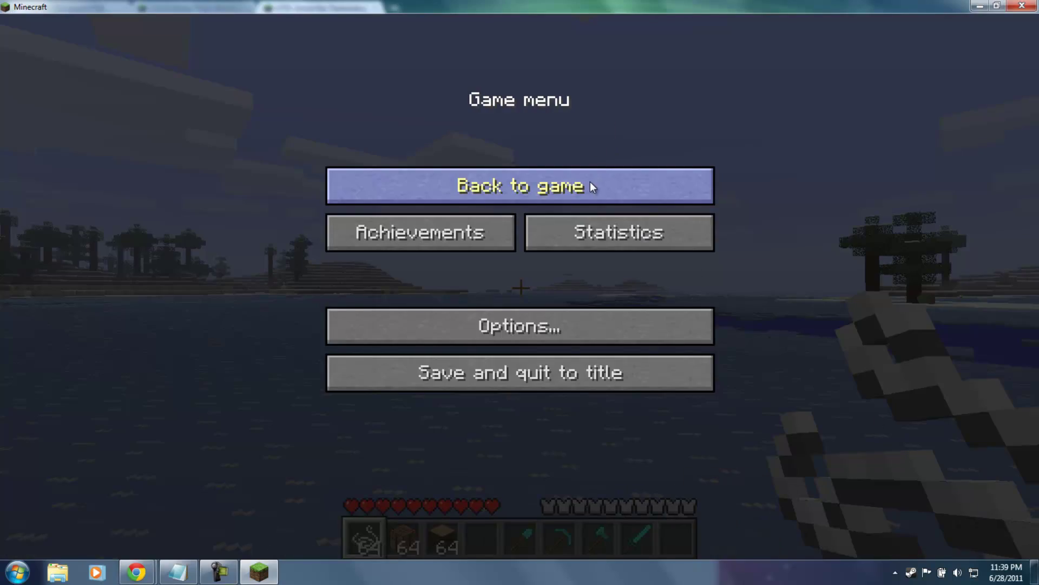
- Place a crafting table and drop String into its grid, then return the leftover String
left_click(590, 181)
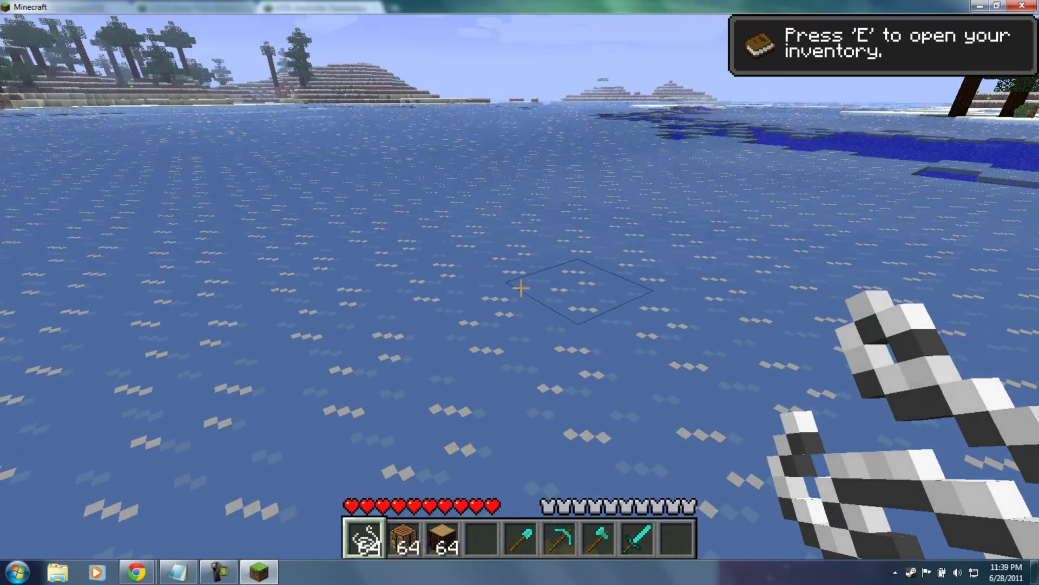
right_click(521, 285)
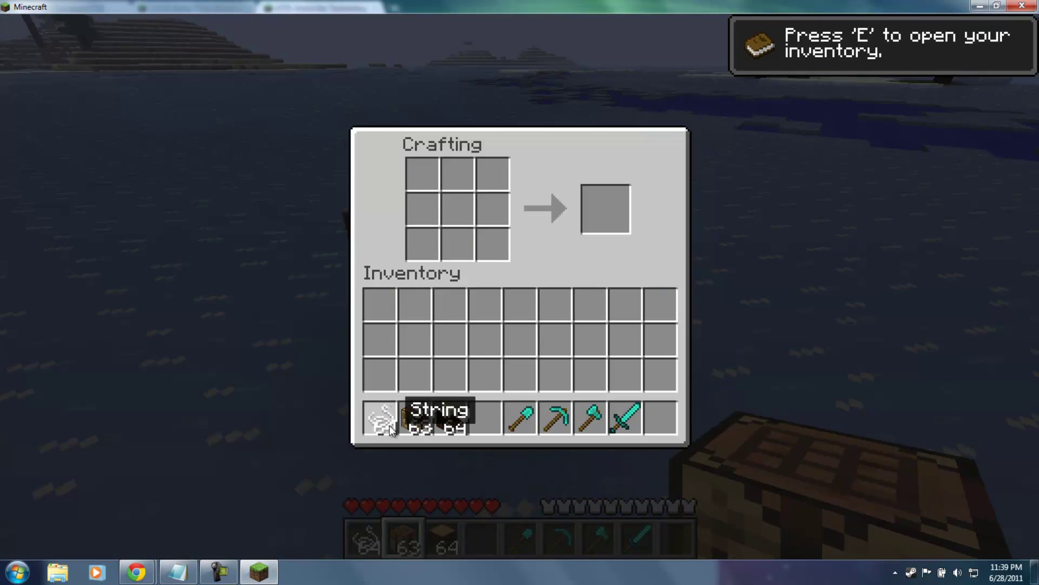
left_click(380, 418)
right_click(423, 174)
right_click(458, 175)
right_click(457, 208)
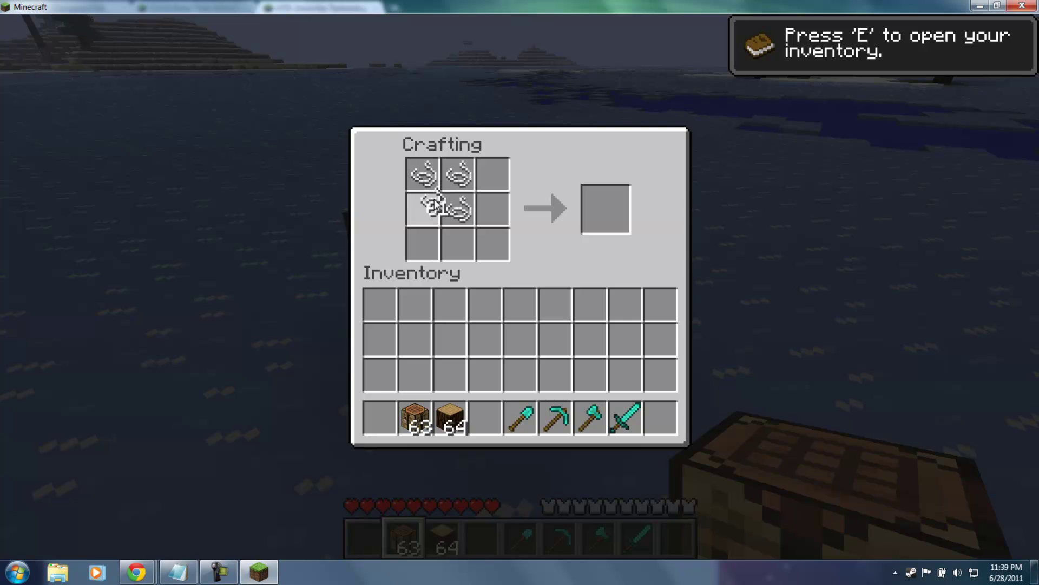
right_click(423, 243)
right_click(456, 243)
left_click(521, 306)
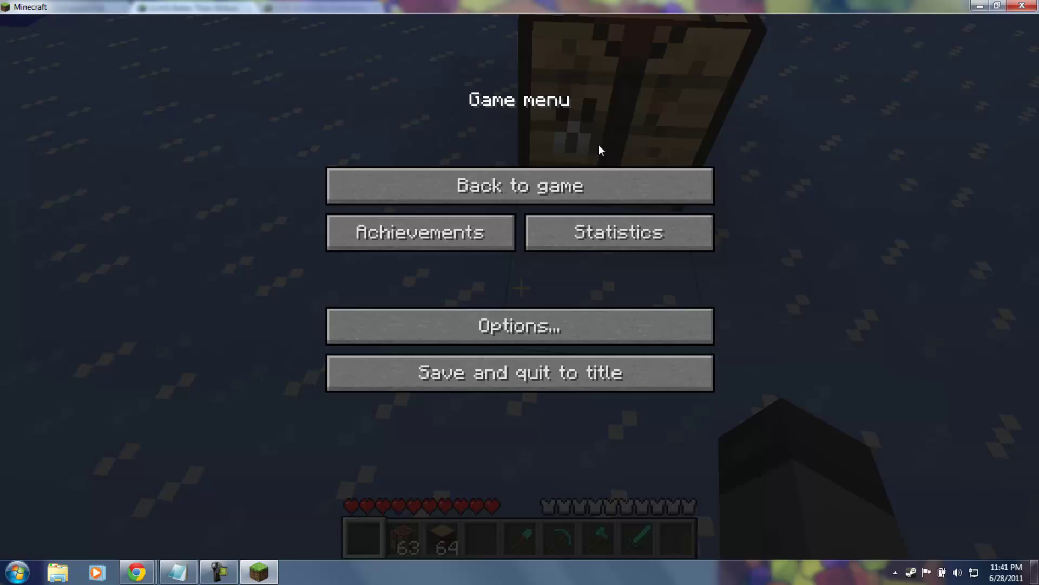
- Put Moss Stone in the left column, top-middle and bottom-right grid slots
left_click(521, 186)
key("e")
key("e")
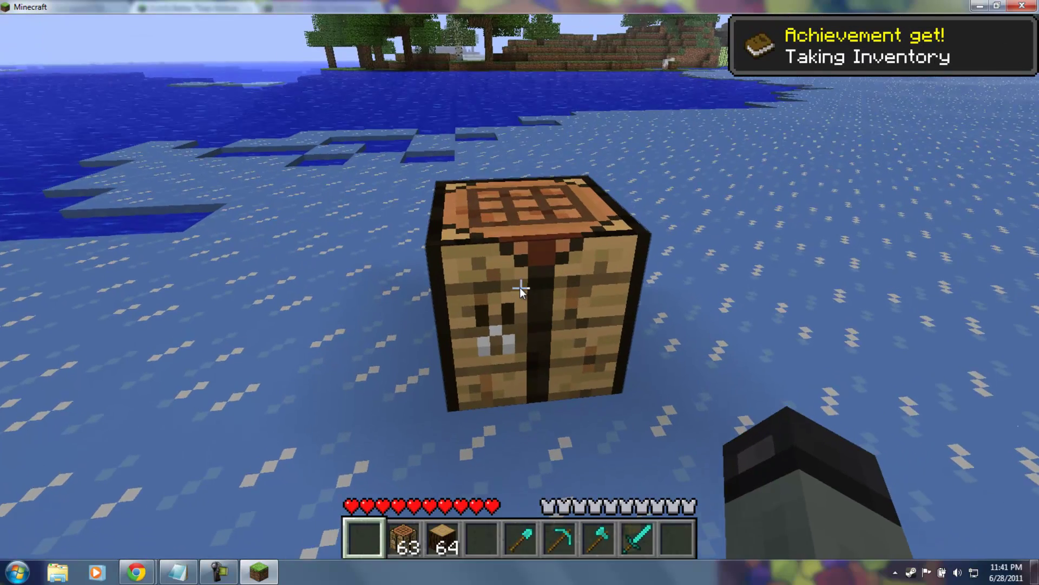
key("e")
left_click(448, 341)
left_click(421, 243)
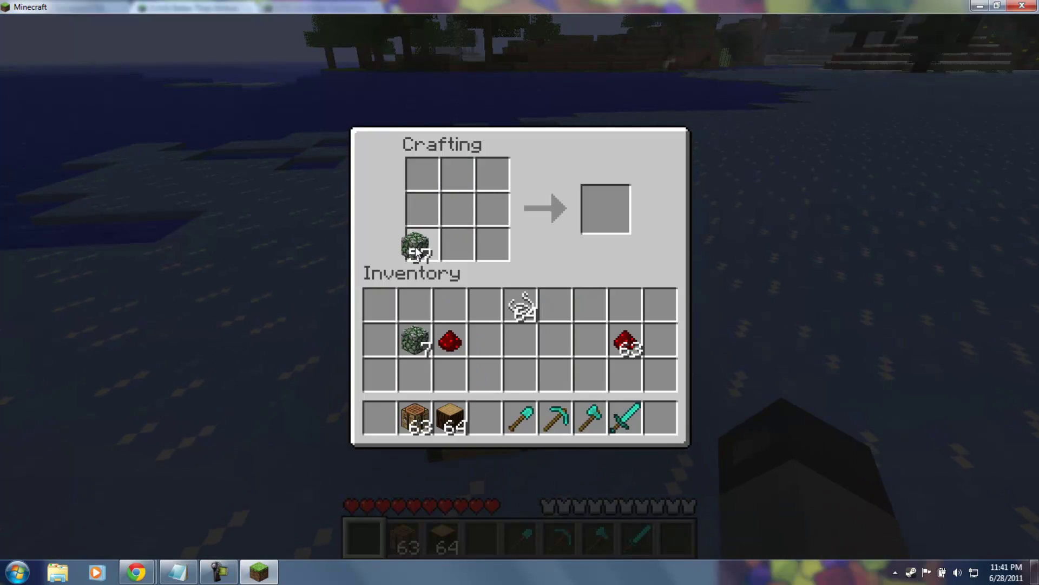
right_click(422, 244)
right_click(421, 210)
right_click(423, 175)
right_click(459, 176)
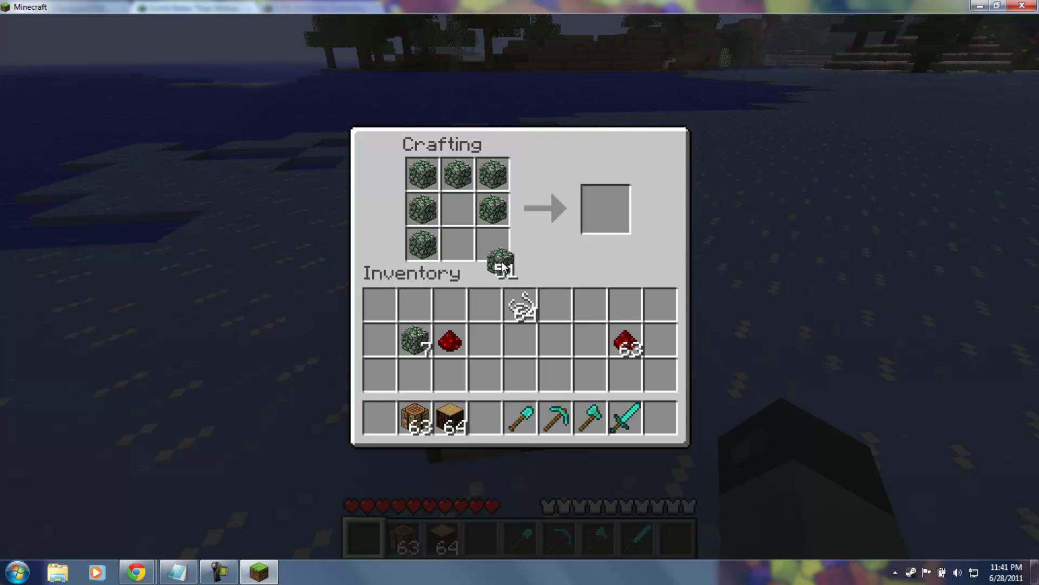
right_click(493, 244)
left_click(591, 307)
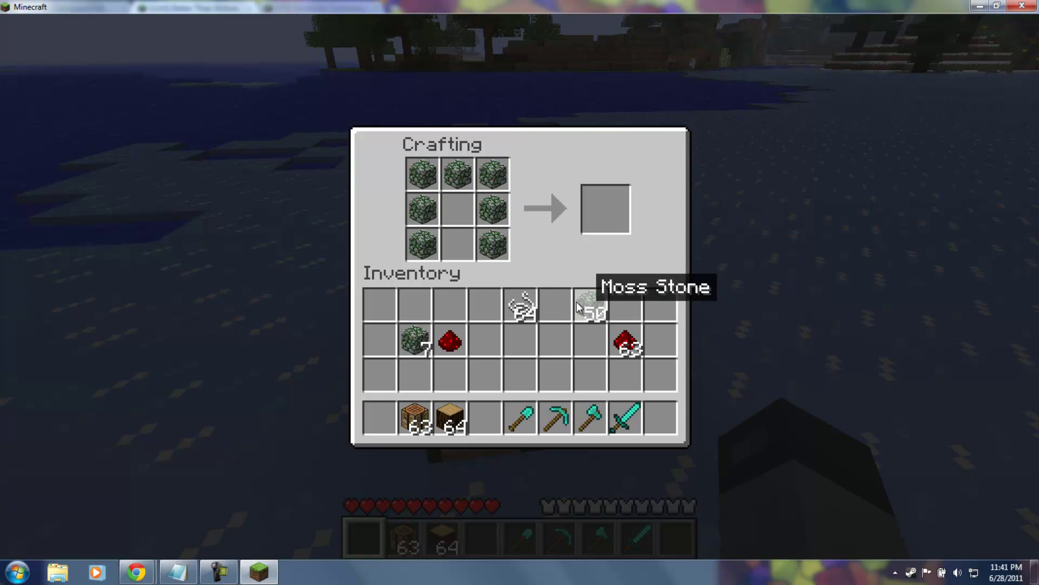
- Put Redstone in the bottom-middle slot and move the Block Dispenser to the hotbar
left_click(628, 346)
right_click(458, 244)
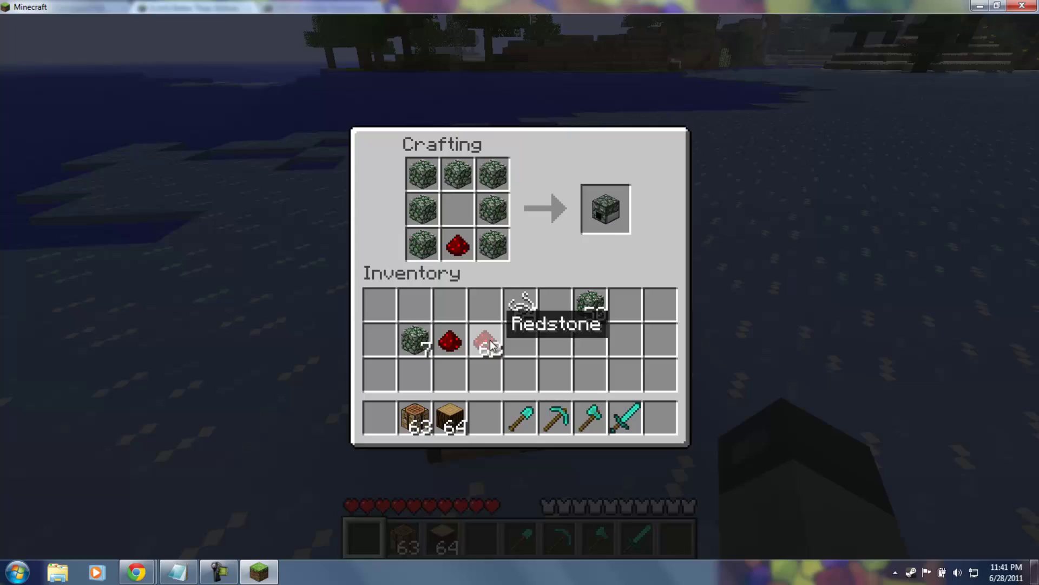
left_click(452, 341)
left_click(604, 210)
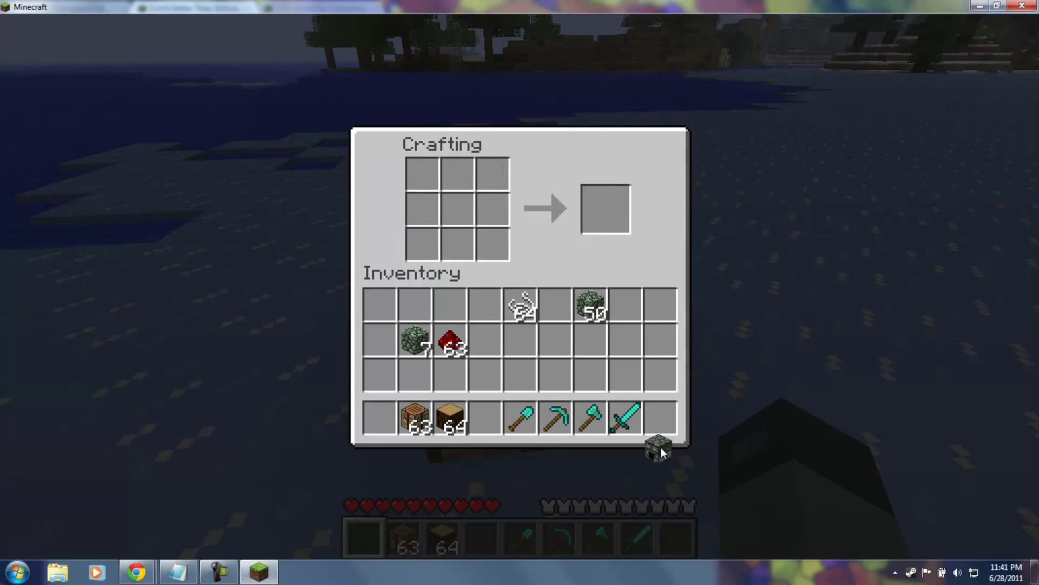
left_click(659, 418)
key("Escape")
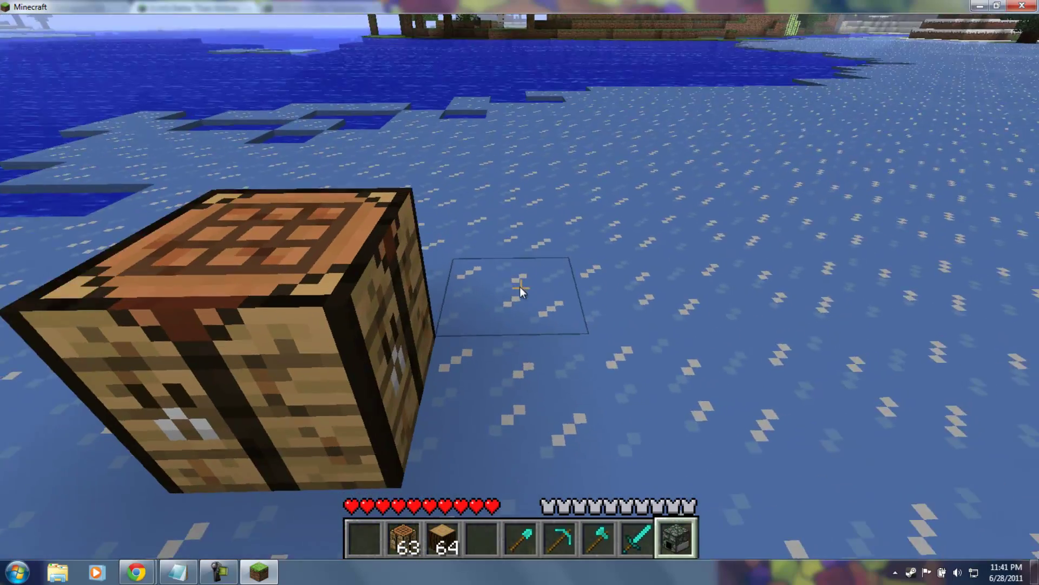
- Place the Block Dispenser on the snow and load it with Moss Stone
right_click(520, 286)
right_click(519, 287)
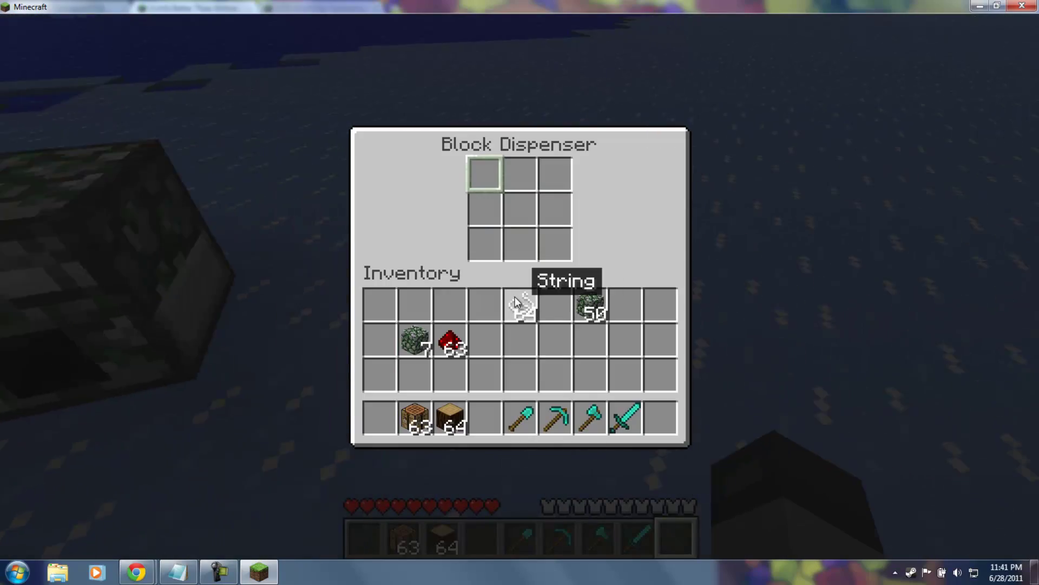
left_click(593, 307)
left_click(520, 175)
key("Escape")
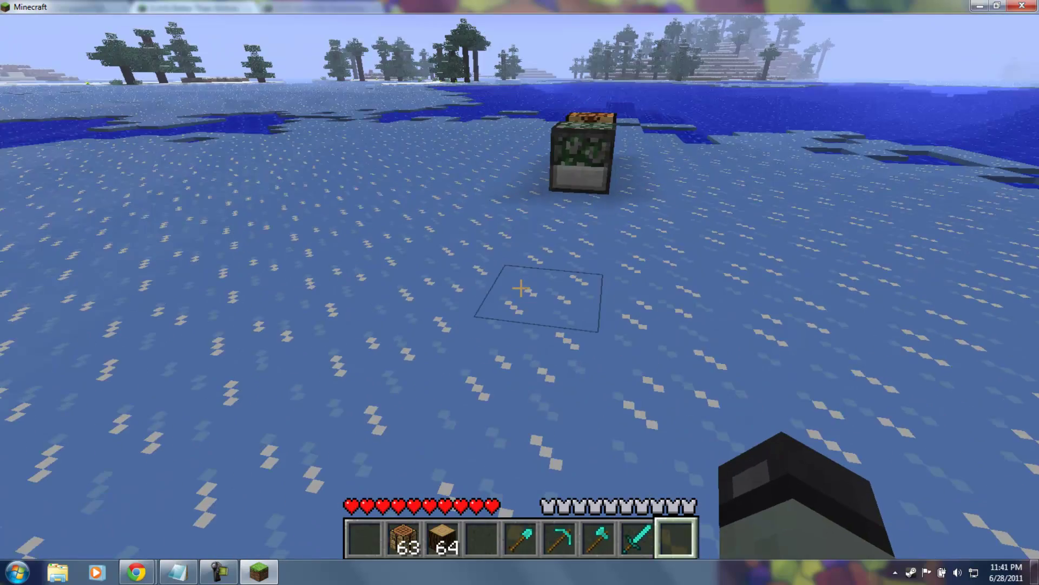
right_click(520, 287)
scroll(520, 286, "up", 1)
- Craft wood into planks, then planks into sticks, in the inventory grid
key("e")
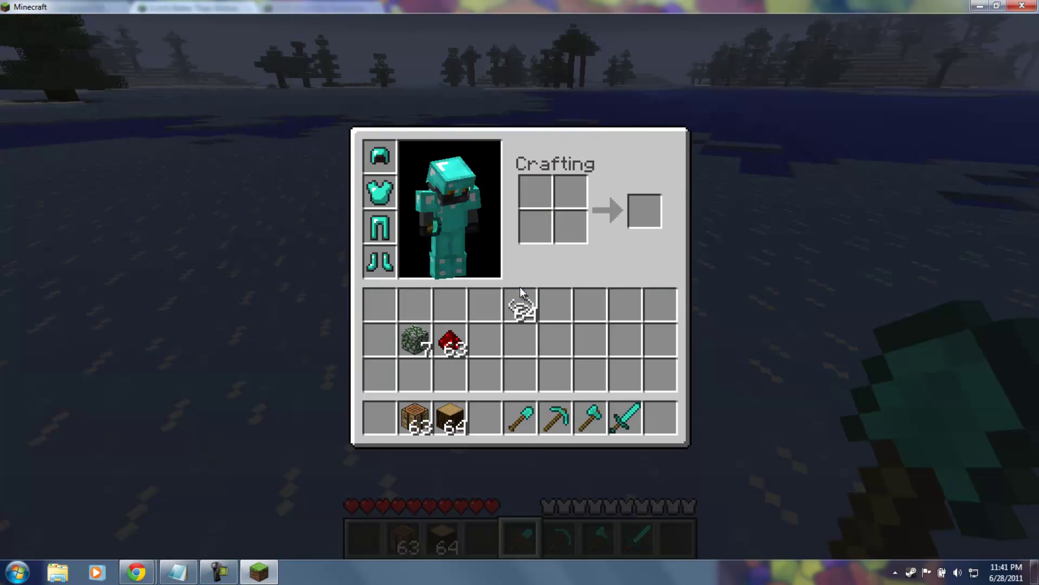
left_click(450, 344)
left_click(485, 379)
left_click(449, 417)
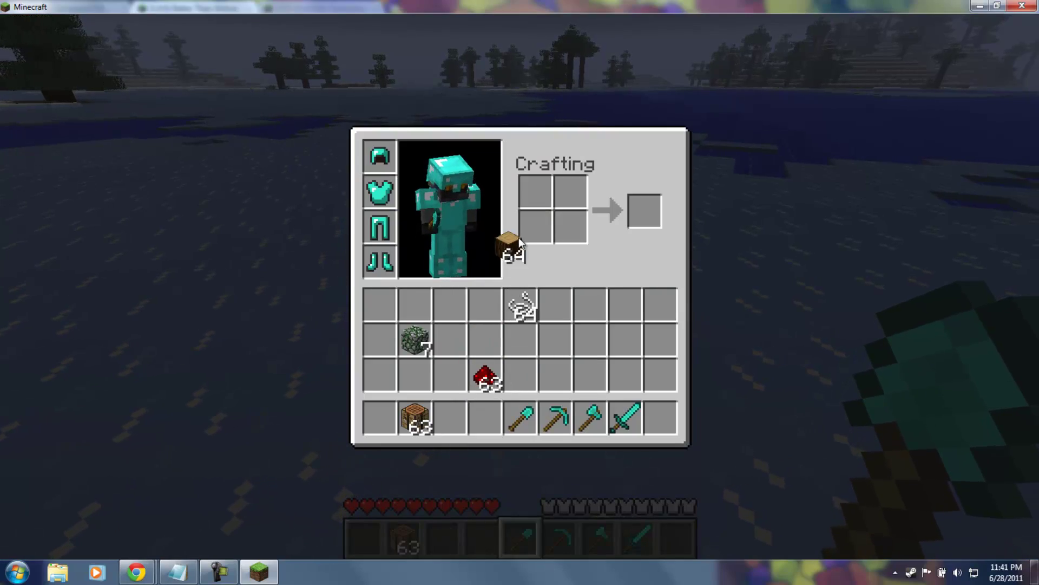
left_click(533, 226)
left_click(645, 211, "shift")
left_click(450, 343)
right_click(534, 226)
left_click(534, 191)
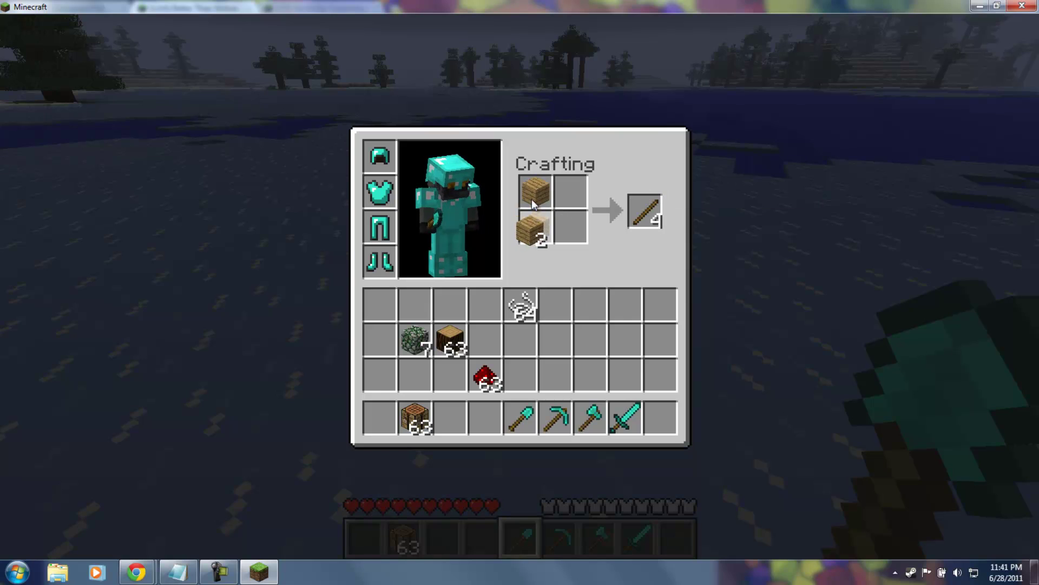
left_click(644, 211)
- Craft redstone torches from sticks and redstone, and put torches and redstone in the hotbar
left_click(536, 229)
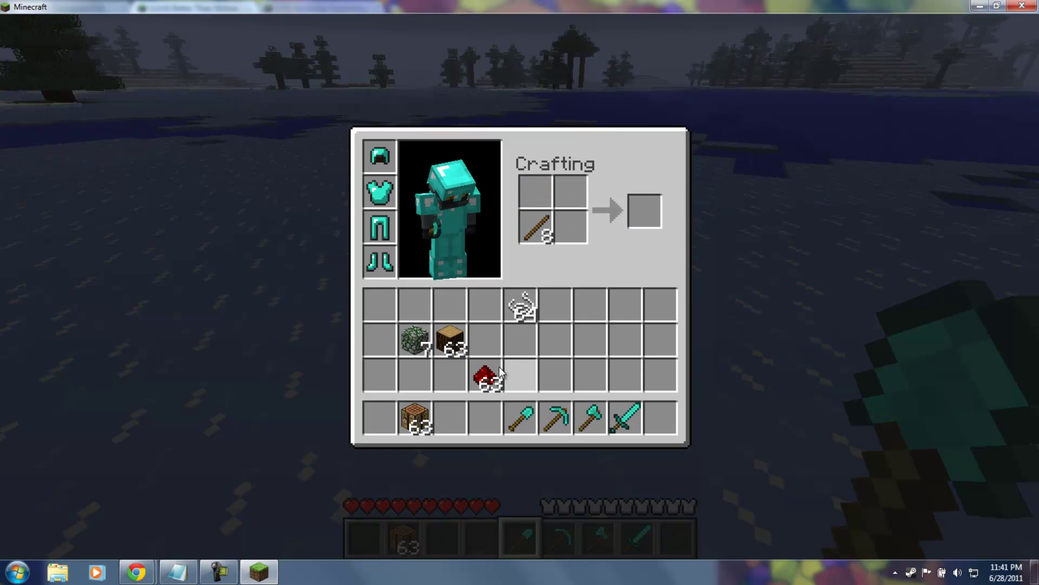
left_click(485, 379)
right_click(534, 191)
right_click(534, 191)
left_click(592, 344)
left_click(644, 211)
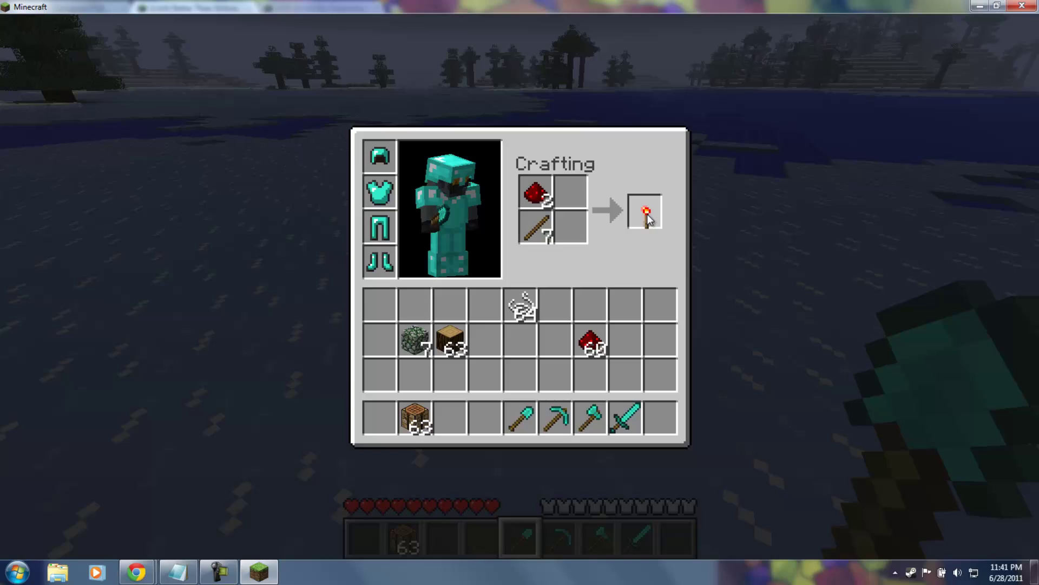
left_click(661, 417)
left_click(592, 344)
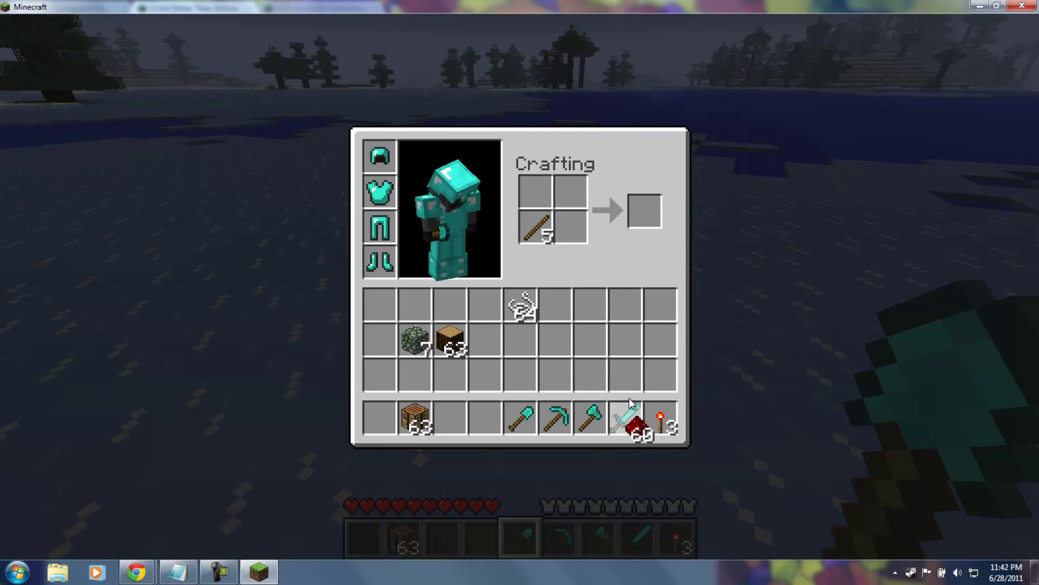
left_click(626, 417)
left_click(625, 376)
key("e")
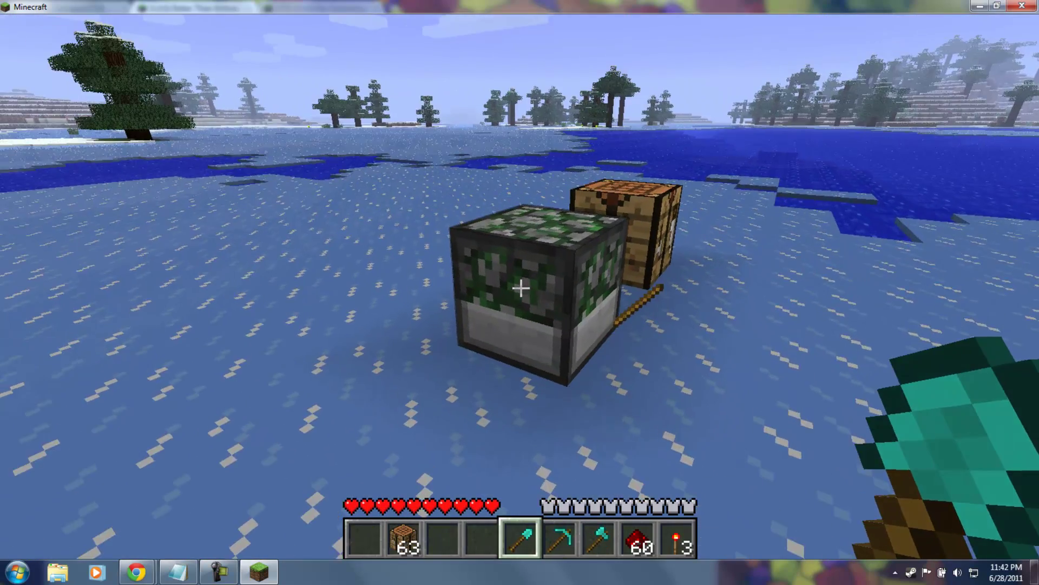
- Check the dispenser, then break the two ice blocks beside it
right_click(520, 292)
key("Escape")
scroll(520, 292, "down", 3)
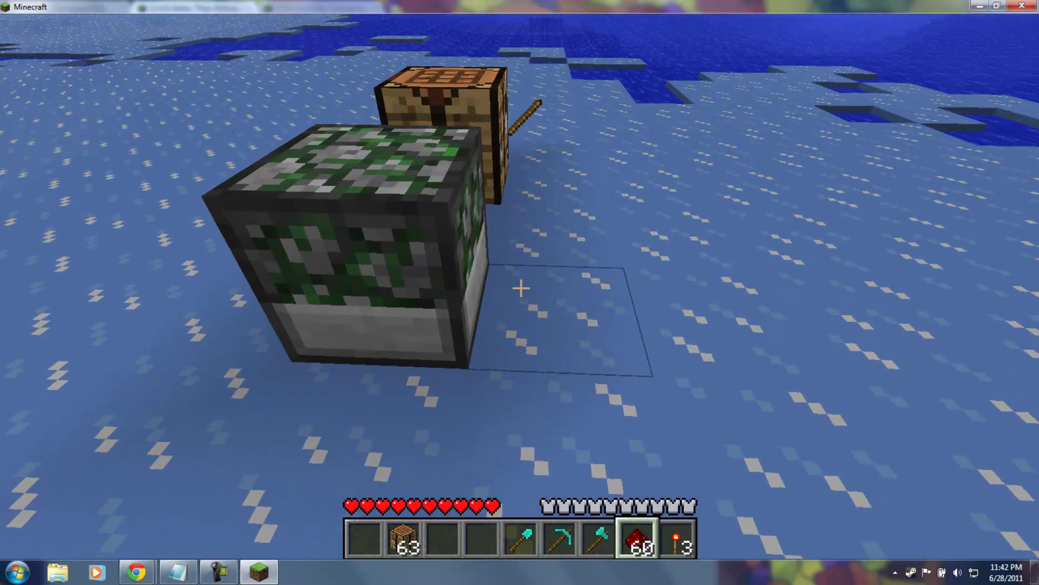
left_click(520, 288)
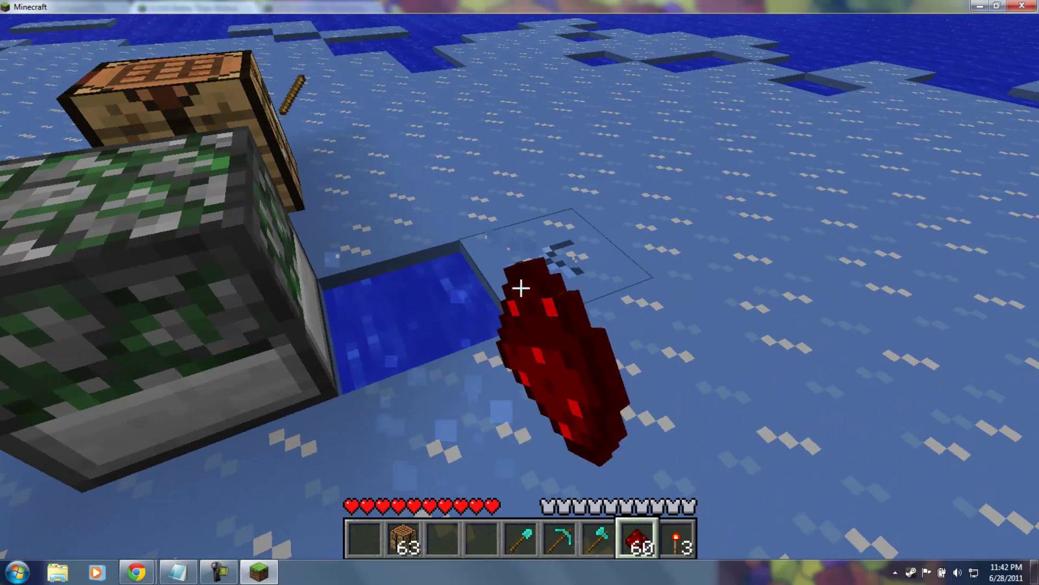
left_click(520, 289)
- Move wood and mossy cobblestone to the hotbar and fill the water gap with cobblestone
key("e")
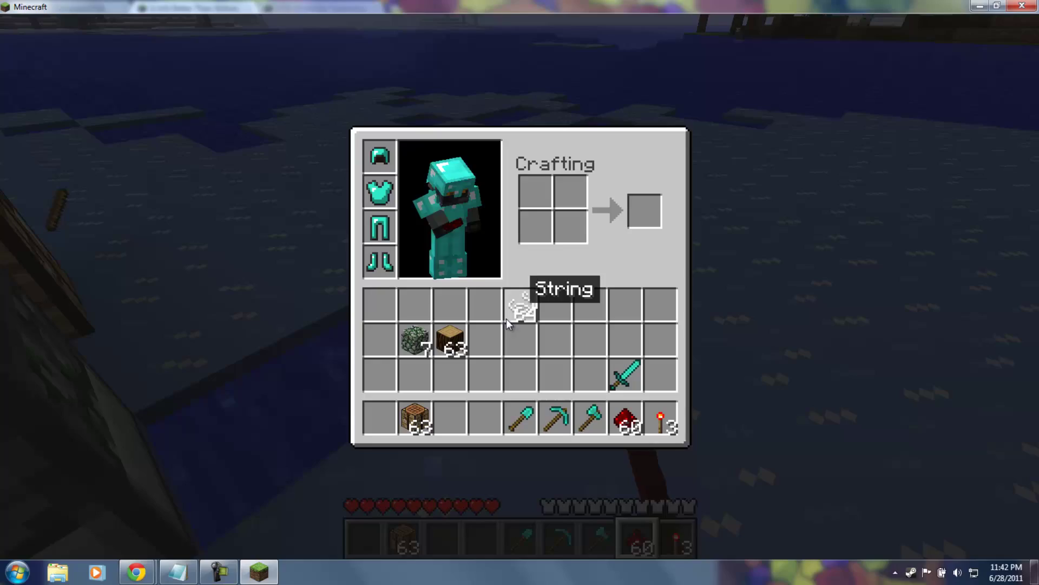
left_click(451, 341, "shift")
left_click(414, 341, "shift")
key("Escape")
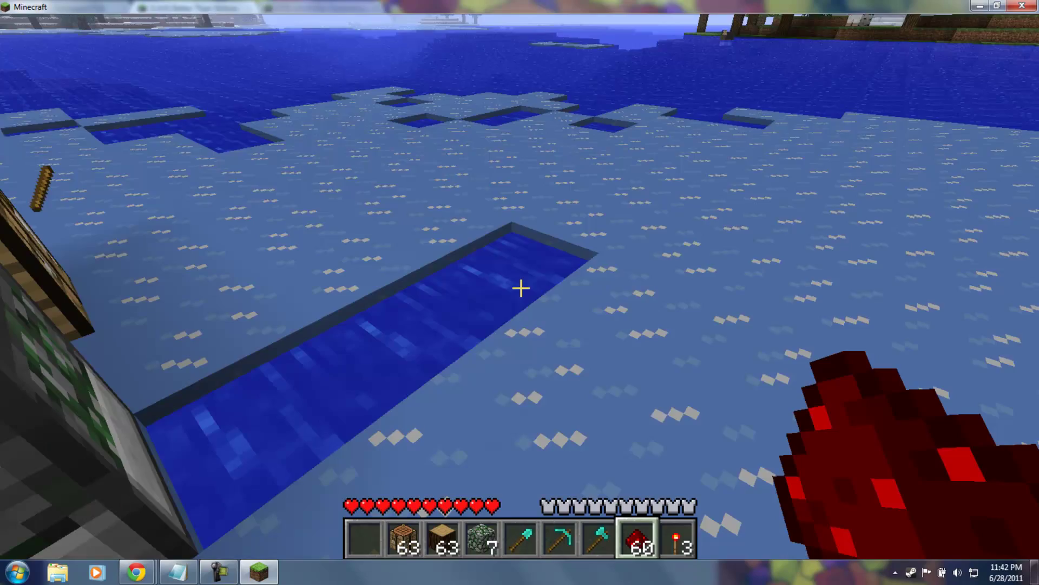
key("1")
scroll(520, 289, "down", 1)
scroll(520, 288, "down", 2)
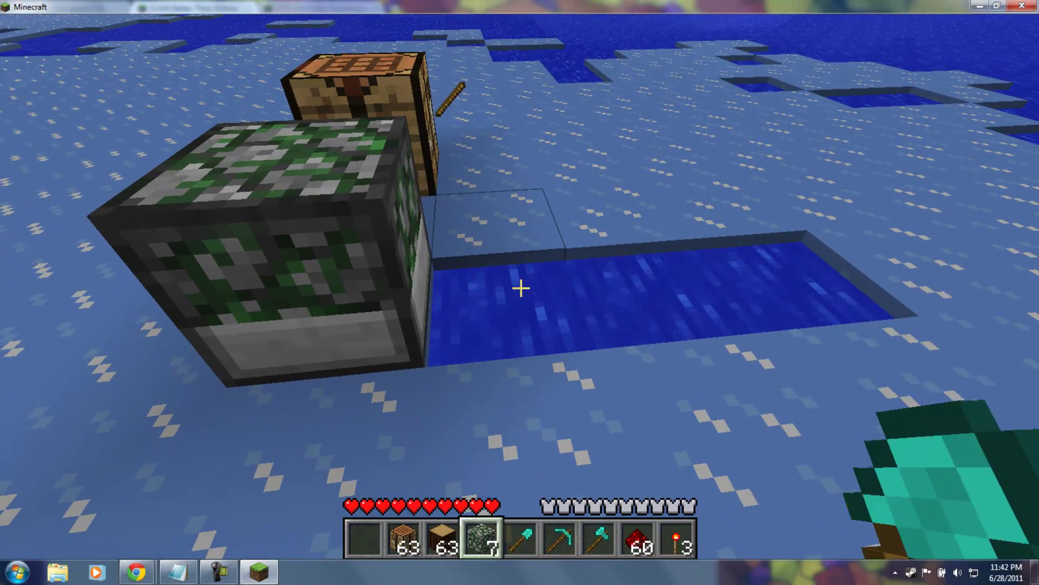
right_click(520, 289)
right_click(520, 289)
scroll(520, 288, "down", 2)
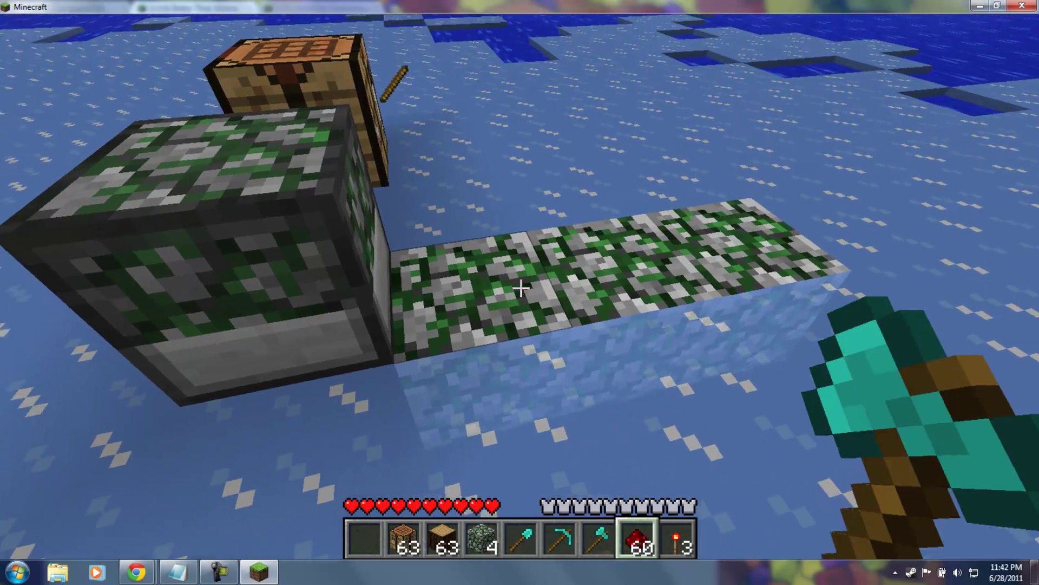
scroll(520, 288, "down", 2)
- Lay redstone dust and a redstone torch along the path, then check the dispenser's contents
right_click(519, 288)
scroll(520, 288, "down", 1)
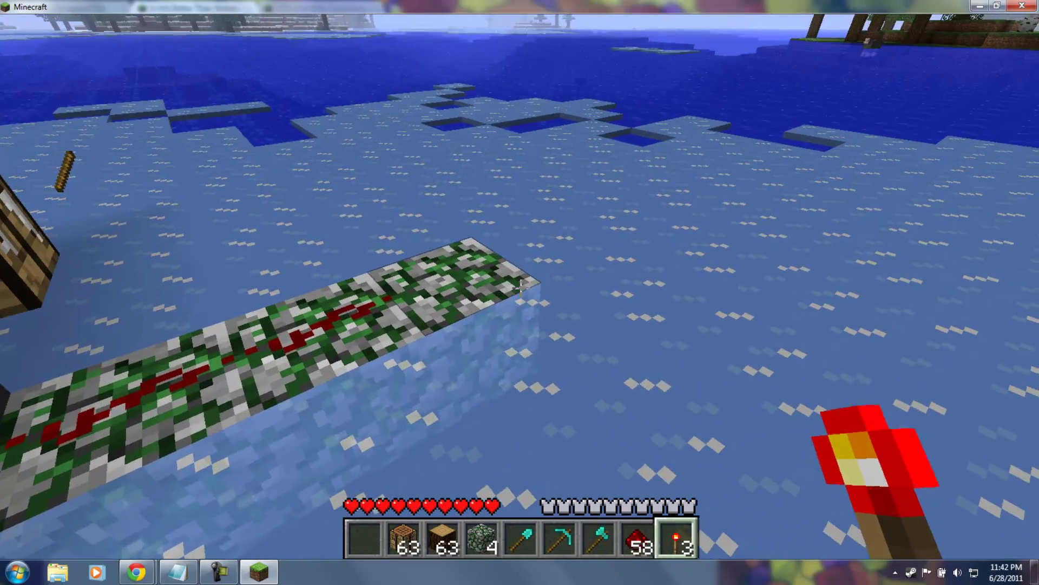
right_click(520, 289)
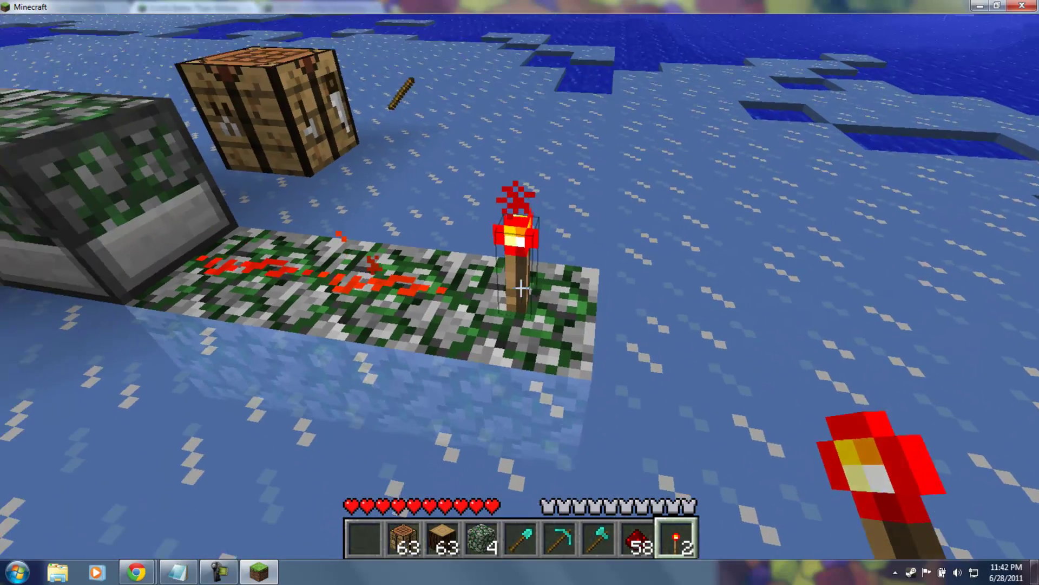
right_click(519, 288)
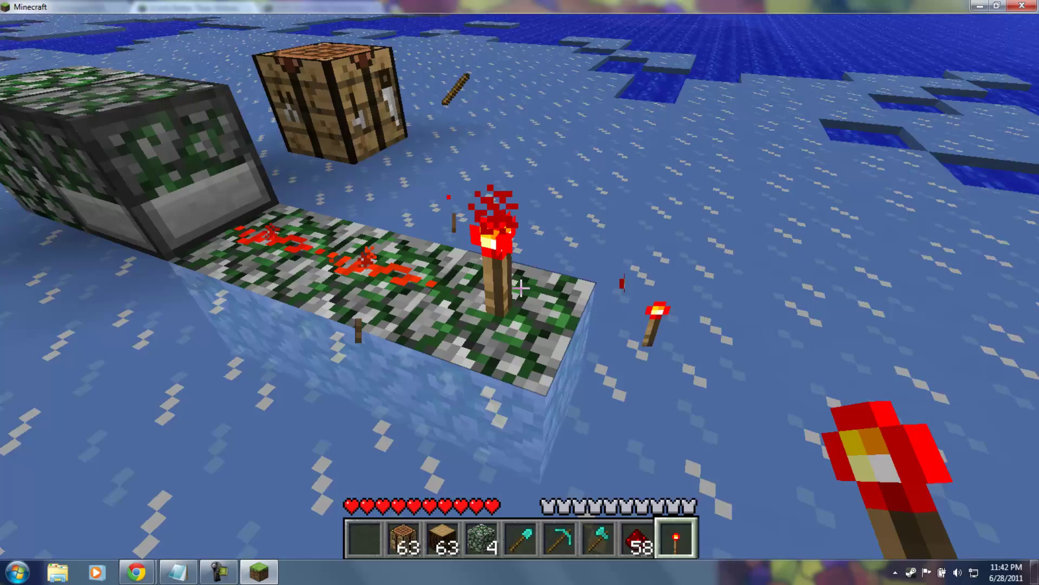
left_click(520, 293)
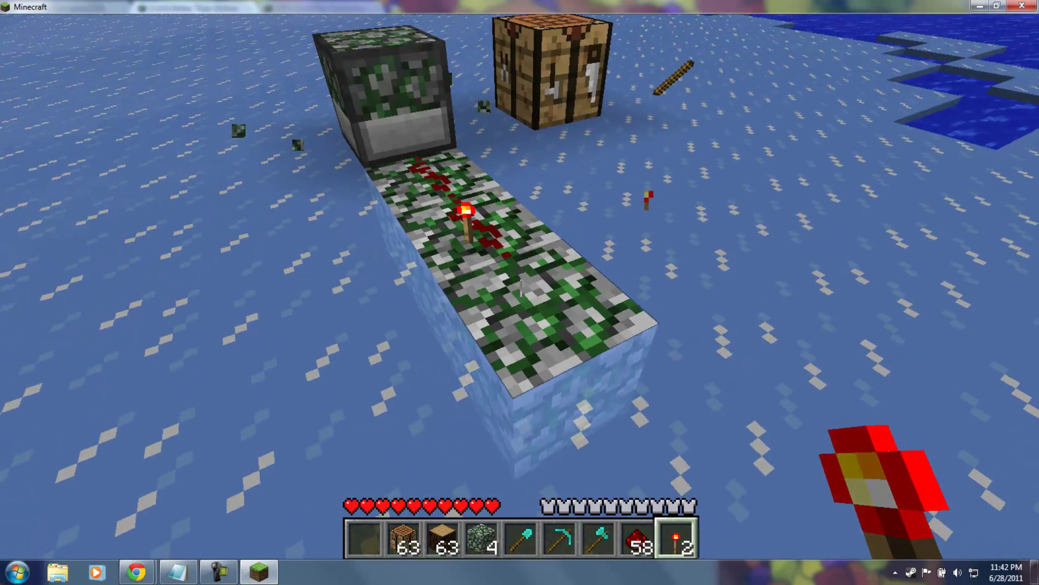
right_click(519, 293)
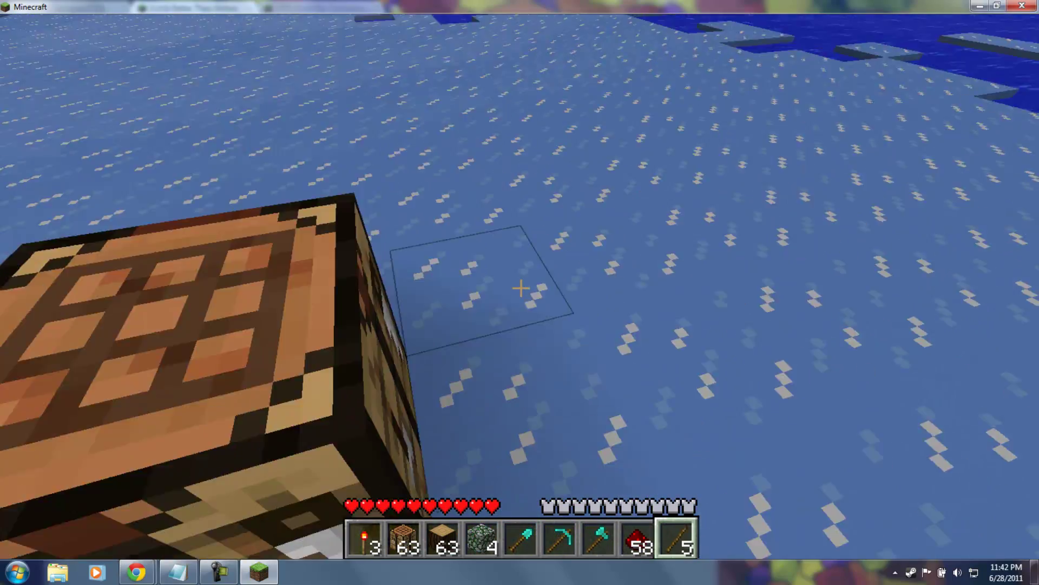
scroll(519, 288, "up", 1)
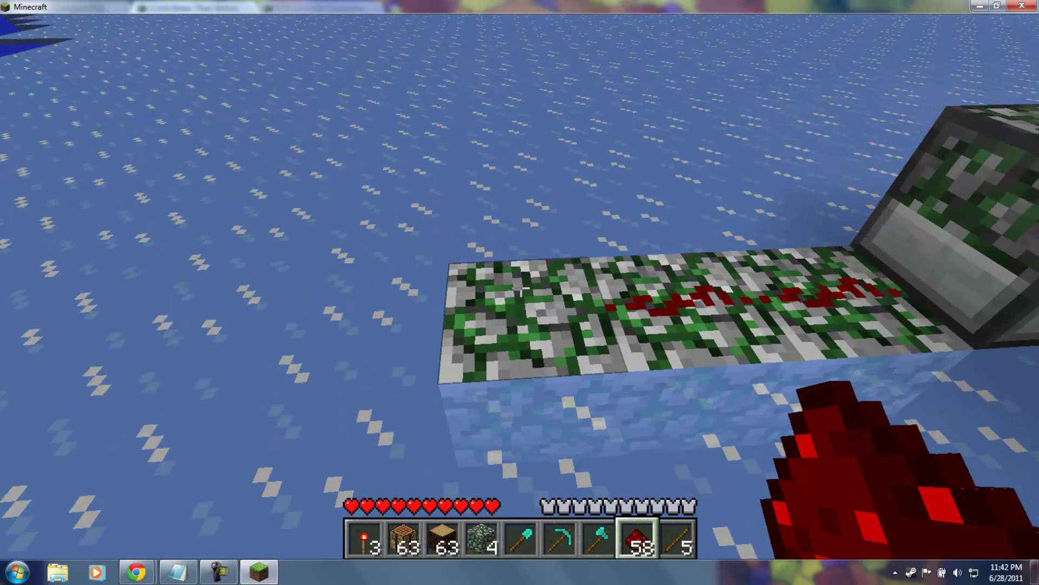
scroll(520, 289, "up", 5)
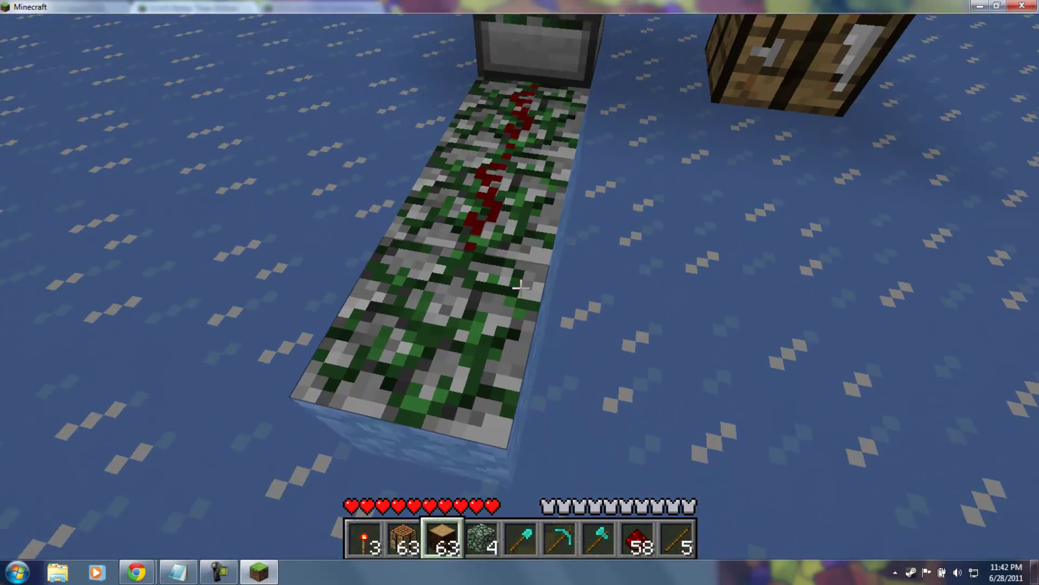
scroll(520, 289, "up", 2)
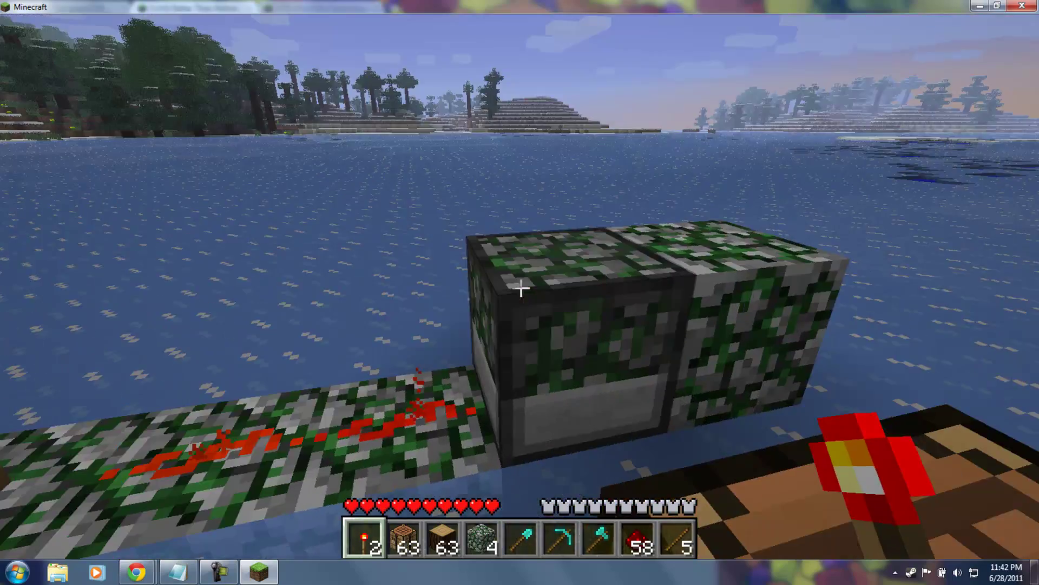
right_click(519, 289)
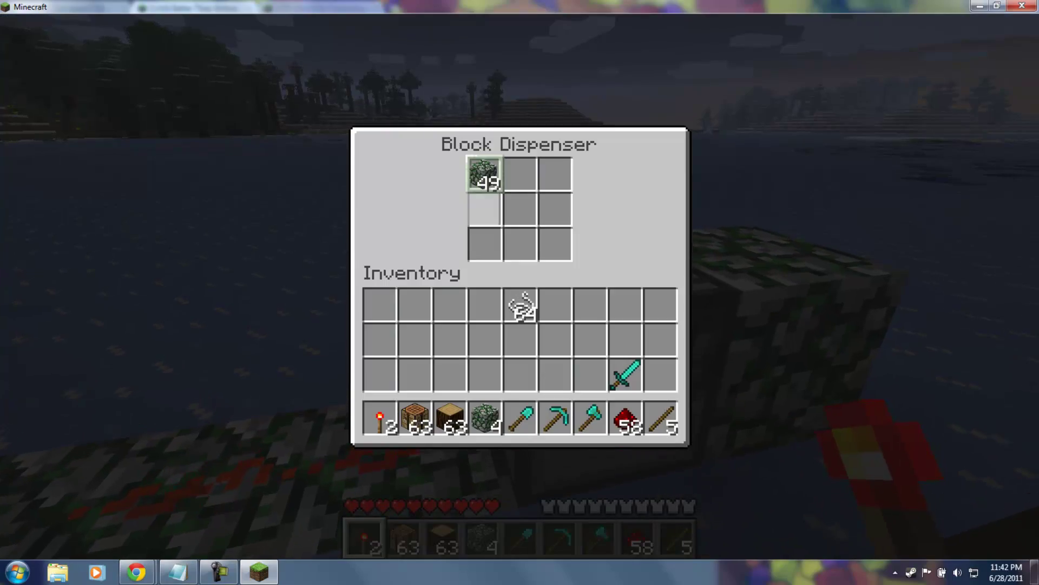
key("Escape")
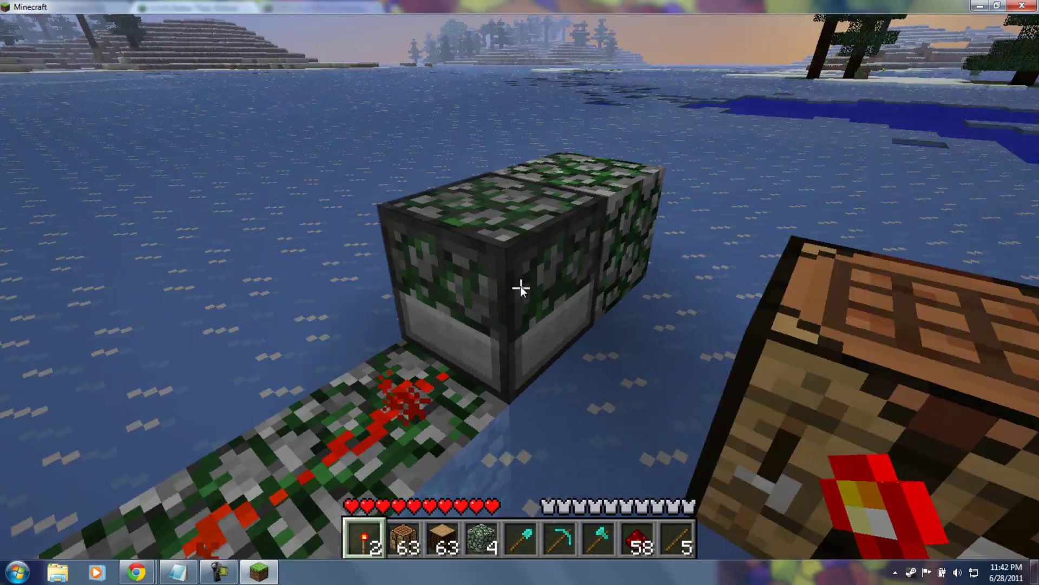